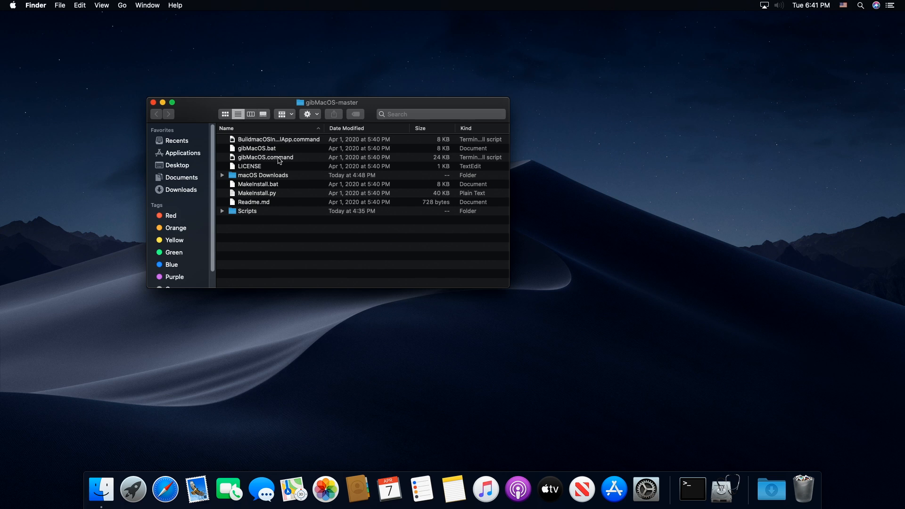
# - Run gibMacOS.command from the gibMacOS-master folder and choose product 1, macOS Catalina 10.15.4 (19E266), for download
pyautogui.click(279, 159)
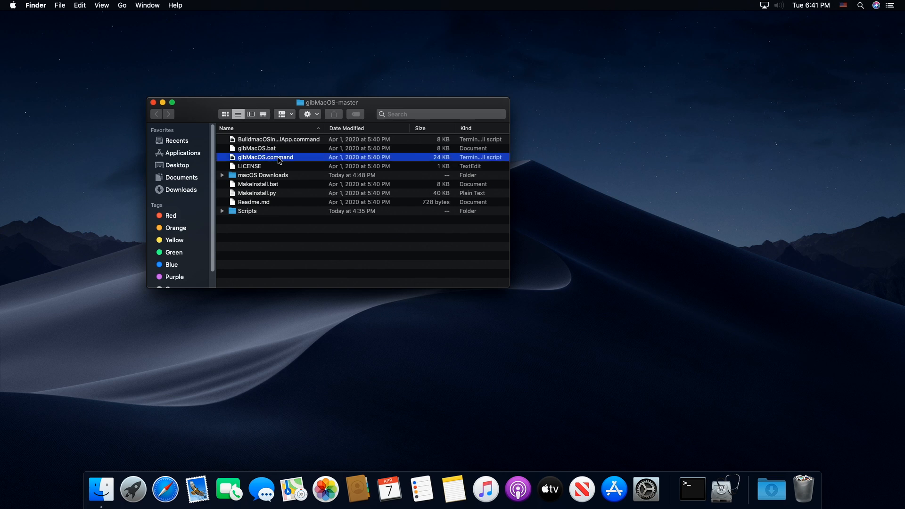
pyautogui.rightClick(278, 158)
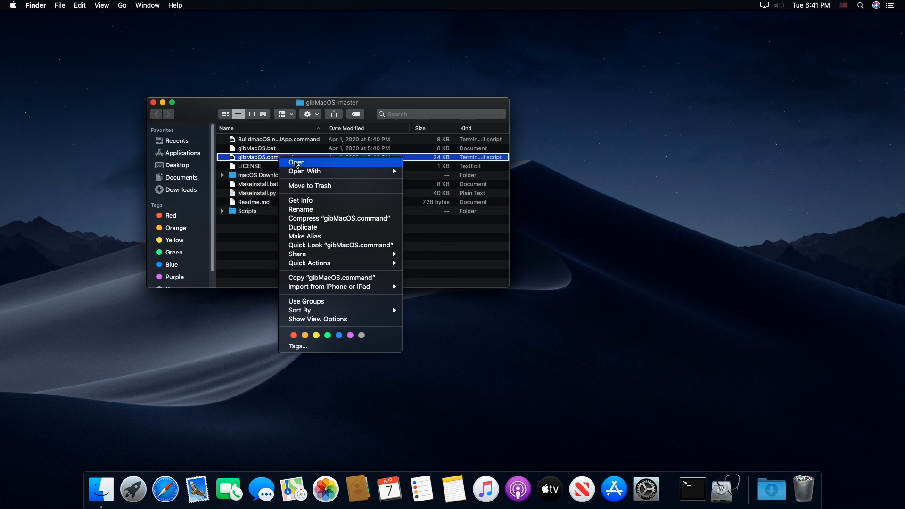
pyautogui.click(386, 106)
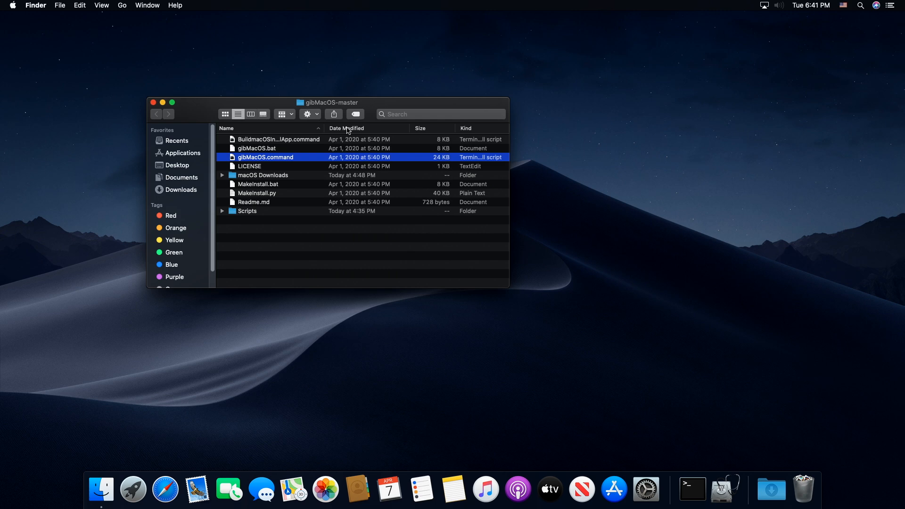
pyautogui.doubleClick(280, 160)
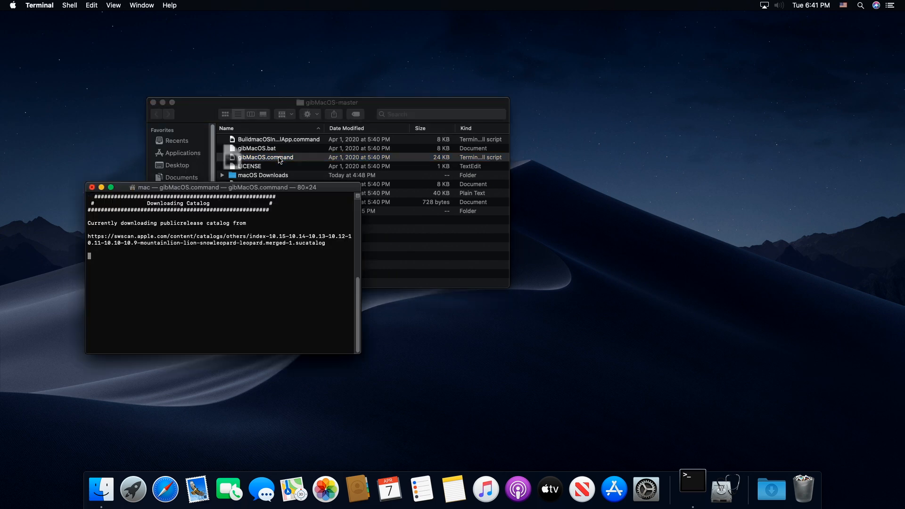
pyautogui.moveTo(345, 155); pyautogui.dragTo(342, 75)
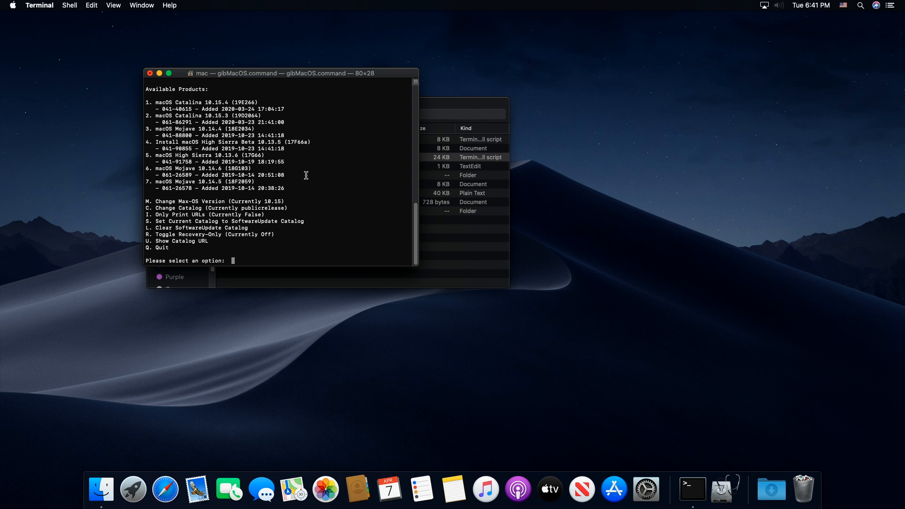
pyautogui.write('1')
pyautogui.press('Return')
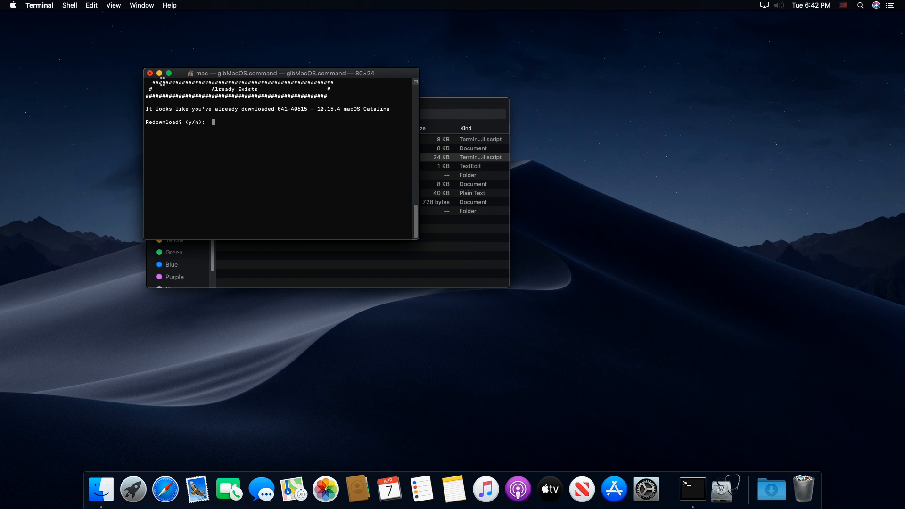
# - Close the gibMacOS script window, terminating its running process, and shift the gibMacOS-master folder window slightly
pyautogui.click(148, 75)
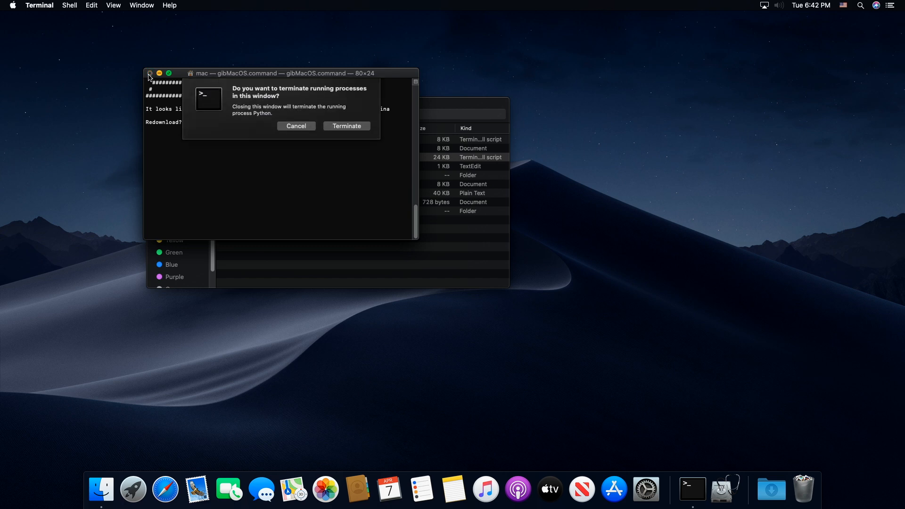
pyautogui.click(351, 121)
pyautogui.moveTo(365, 110); pyautogui.dragTo(374, 109)
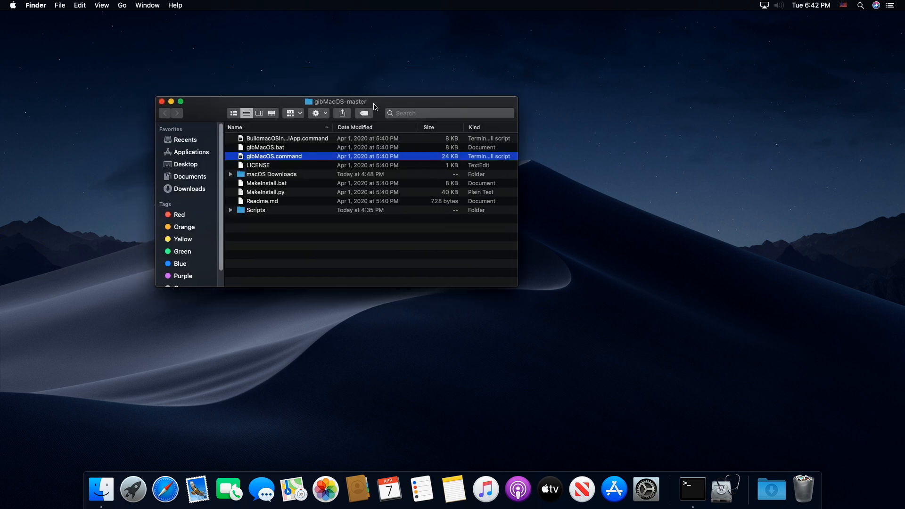
# - Look at the downloaded files in the 10.15.4 macOS Catalina folder under macOS Downloads/publicrelease, and return to gibMacOS-master
pyautogui.doubleClick(281, 176)
pyautogui.doubleClick(270, 140)
pyautogui.doubleClick(269, 140)
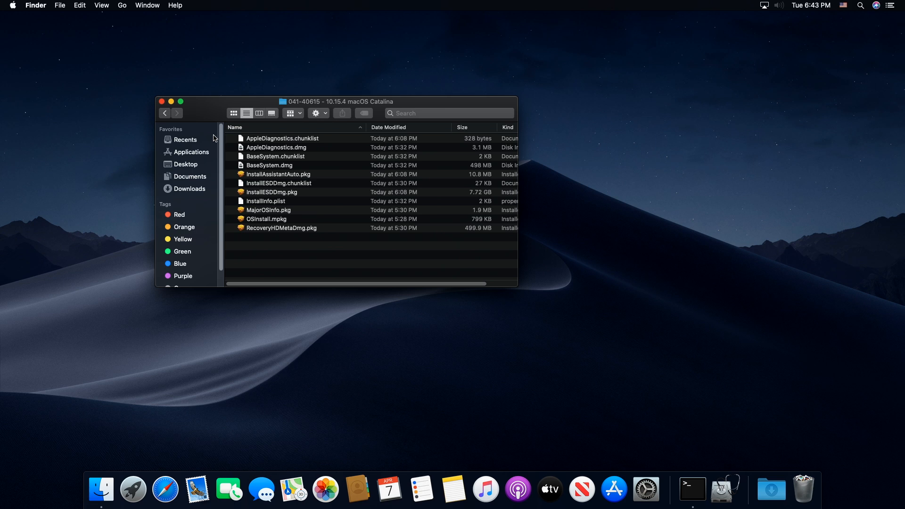
pyautogui.click(165, 115)
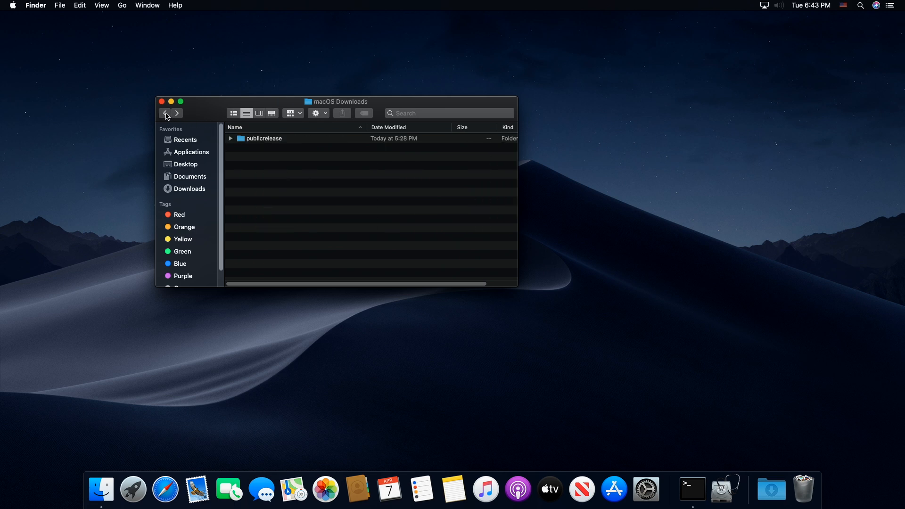
pyautogui.click(165, 114)
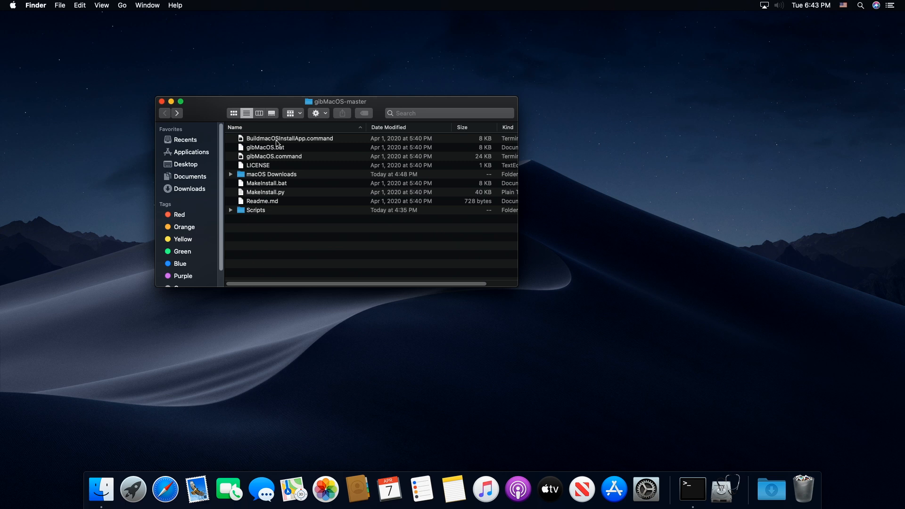
# - Run BuildmacOSInstallApp.command from the gibMacOS-master folder and move its Terminal window slightly higher
pyautogui.click(300, 140)
pyautogui.rightClick(300, 140)
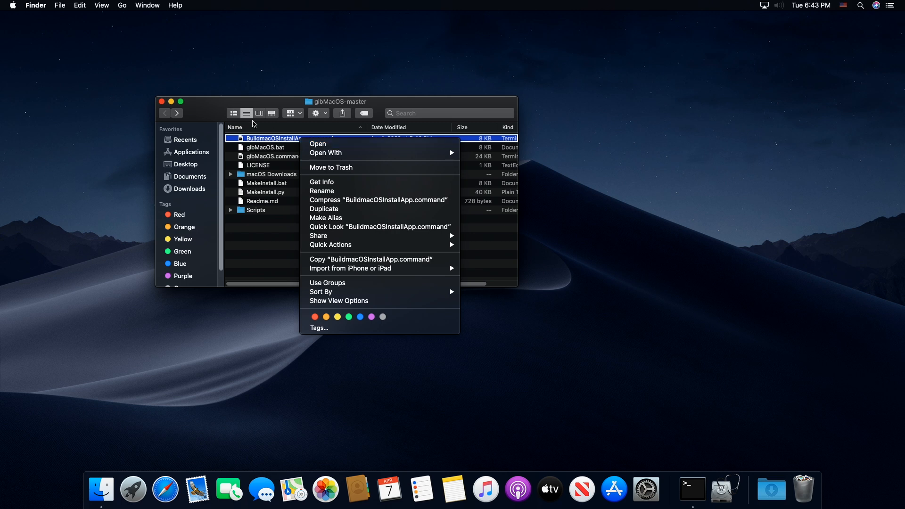
pyautogui.click(216, 103)
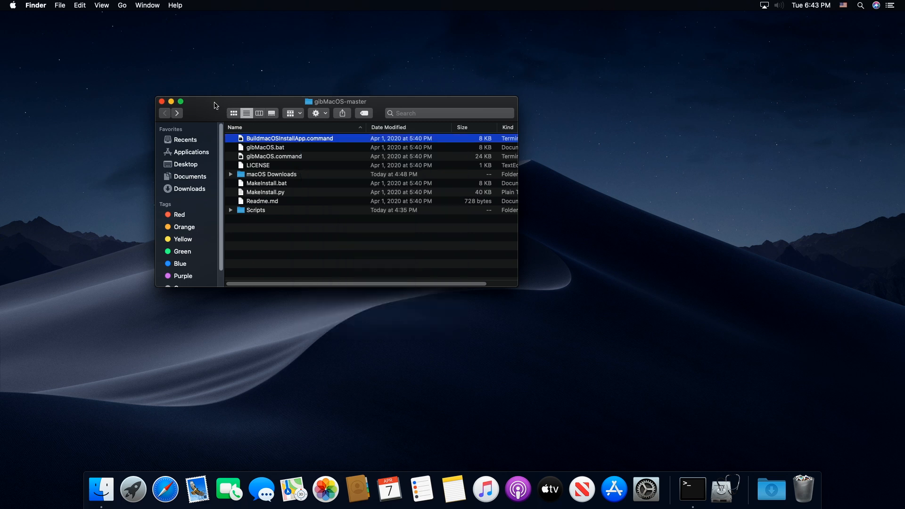
pyautogui.doubleClick(292, 140)
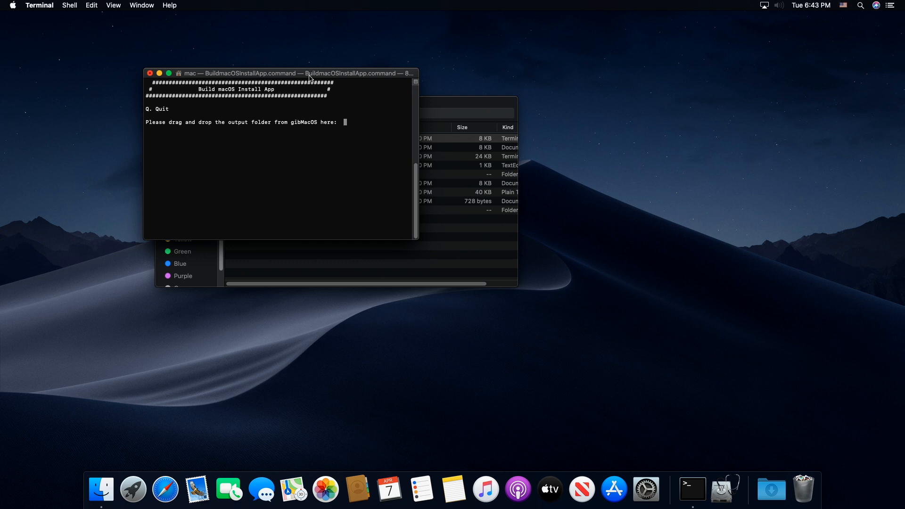
pyautogui.moveTo(319, 78); pyautogui.dragTo(321, 60)
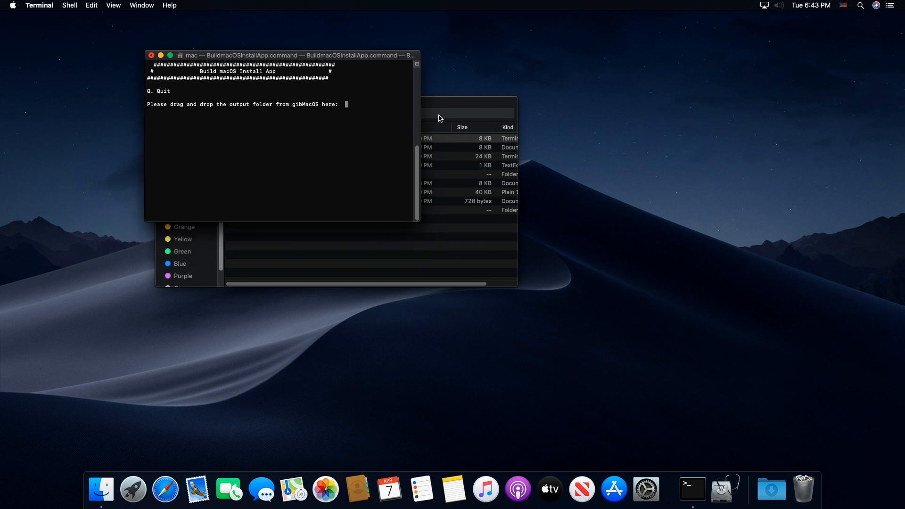
# - Place the Finder window below the Terminal window and open macOS Downloads/publicrelease down to the 10.15.4 macOS Catalina folder
pyautogui.moveTo(445, 102); pyautogui.dragTo(484, 249)
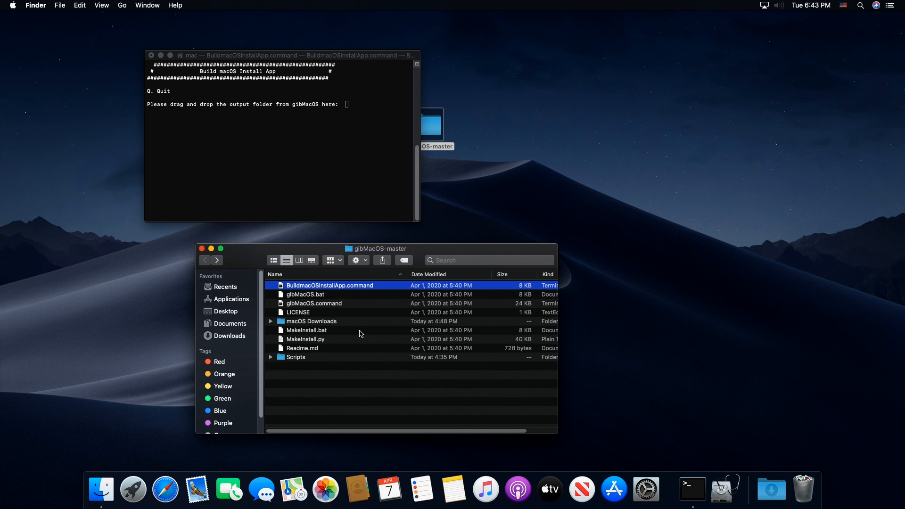
pyautogui.doubleClick(328, 324)
pyautogui.doubleClick(326, 287)
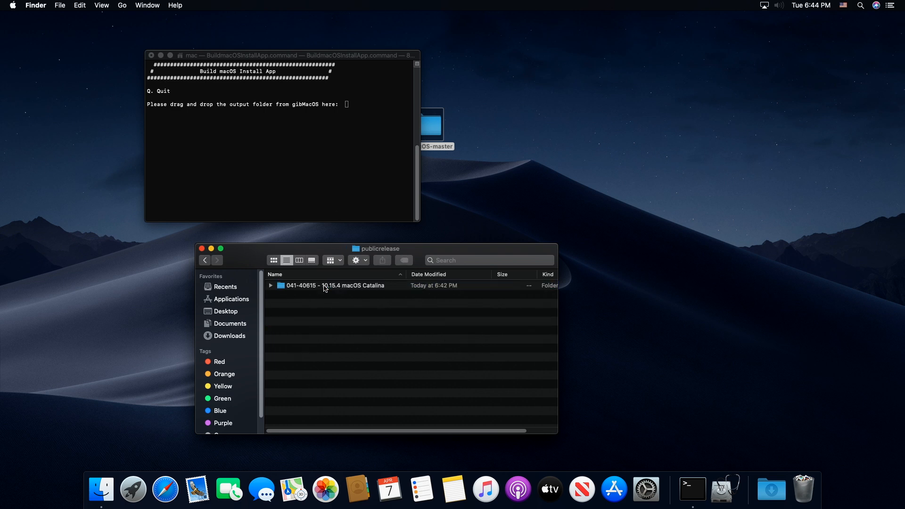
pyautogui.doubleClick(325, 286)
pyautogui.moveTo(443, 251); pyautogui.dragTo(438, 241)
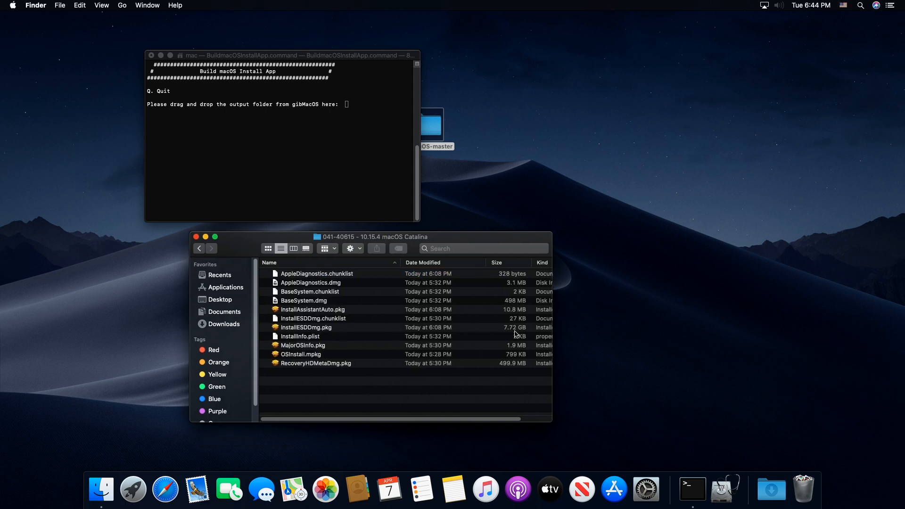
# - Supply the path of InstallESDDmg.pkg to the build script and run it to build the macOS Catalina installer app
pyautogui.click(317, 332)
pyautogui.moveTo(317, 331); pyautogui.dragTo(347, 157)
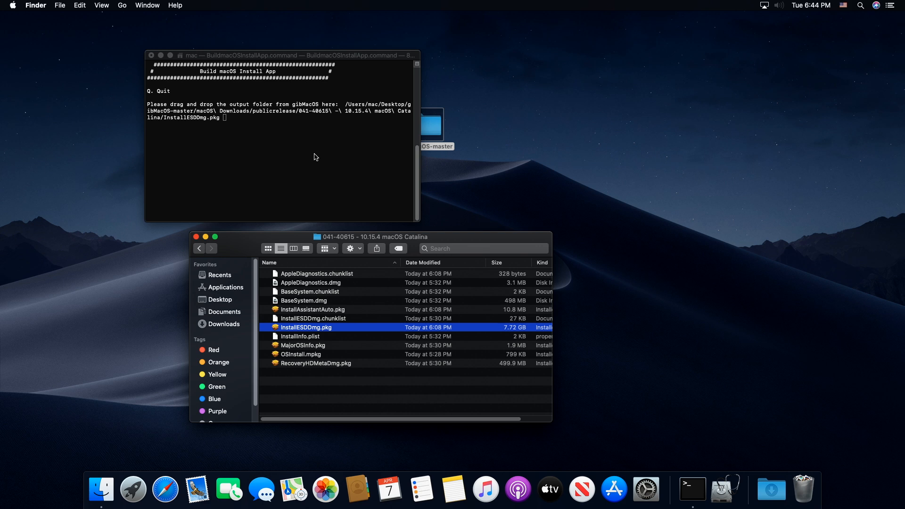
pyautogui.click(321, 59)
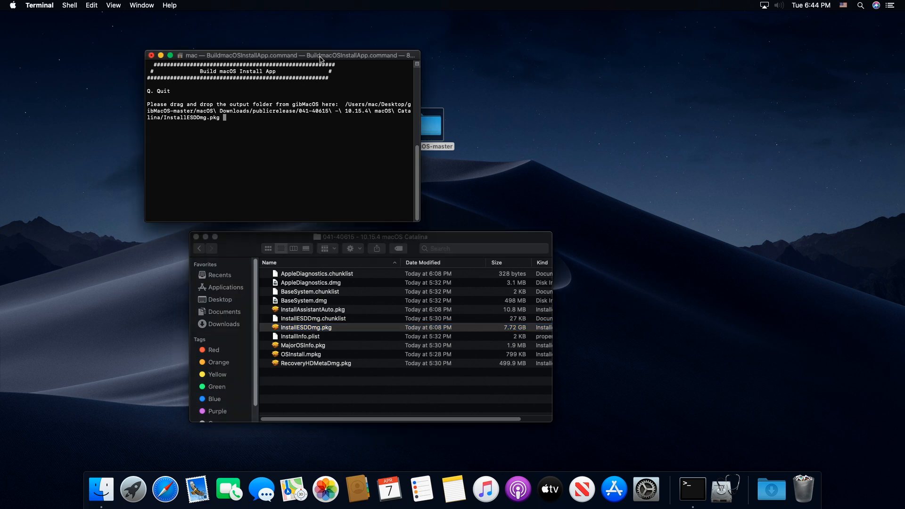
pyautogui.press('Return')
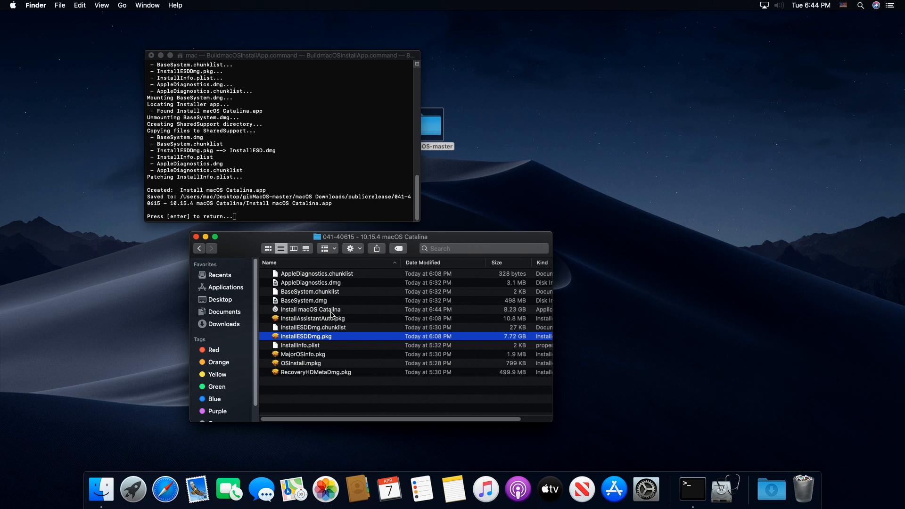
# - Return the build script to its input prompt and quit Terminal, terminating the running process
pyautogui.moveTo(381, 240); pyautogui.dragTo(395, 236)
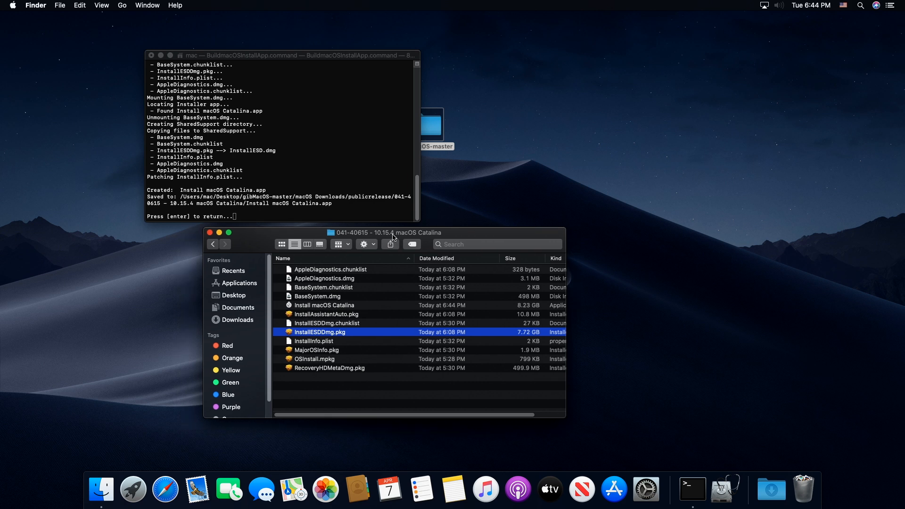
pyautogui.click(349, 103)
pyautogui.press('Return')
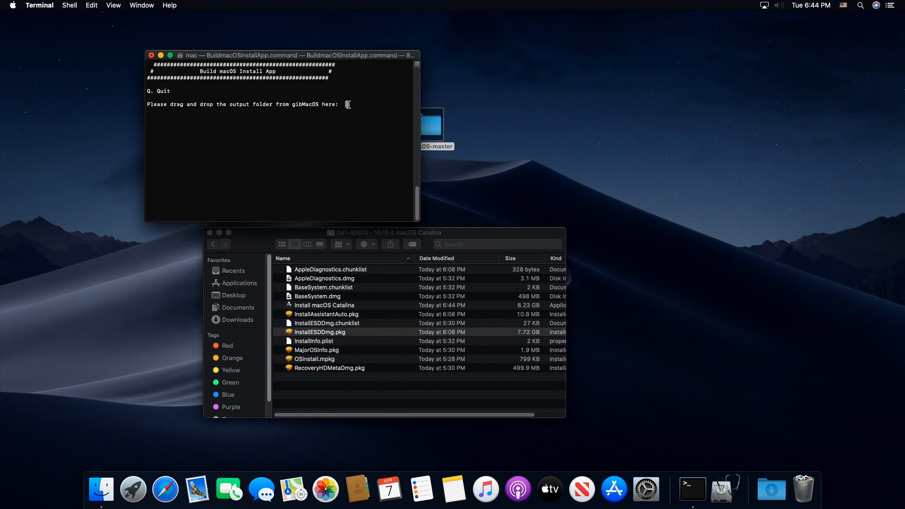
pyautogui.click(49, 6)
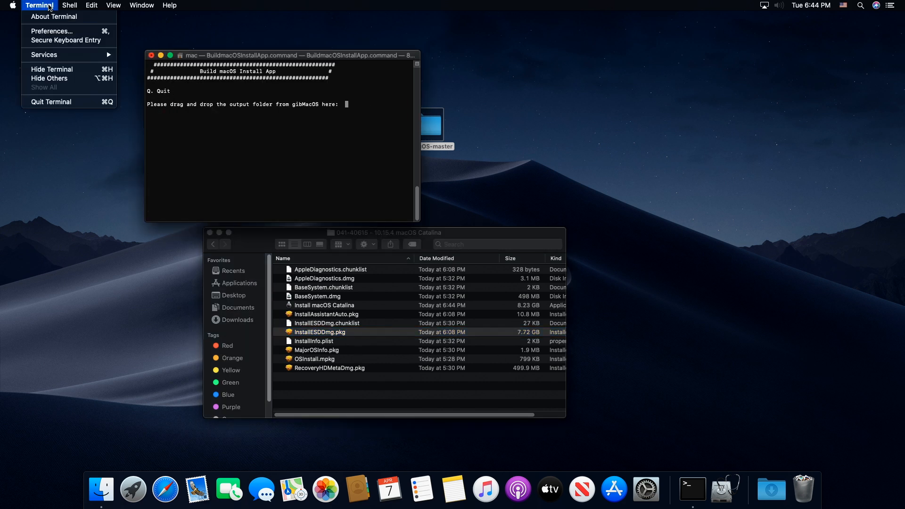
pyautogui.click(61, 102)
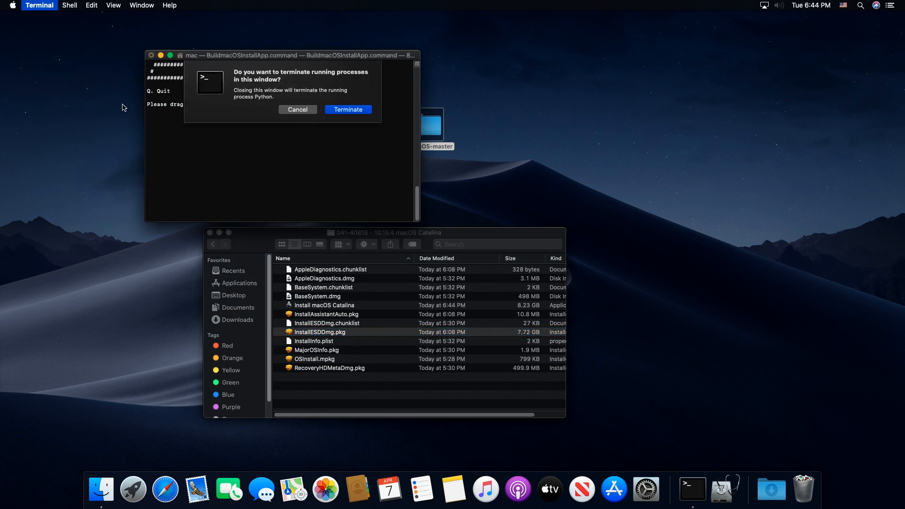
pyautogui.click(351, 113)
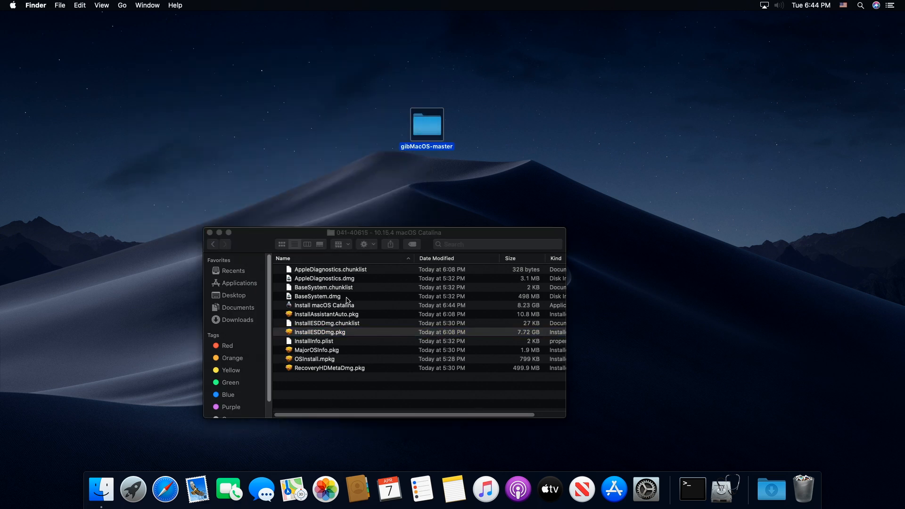
# - Show the Applications folder in the Finder window and move the window to the desktop's upper-left area
pyautogui.click(168, 66)
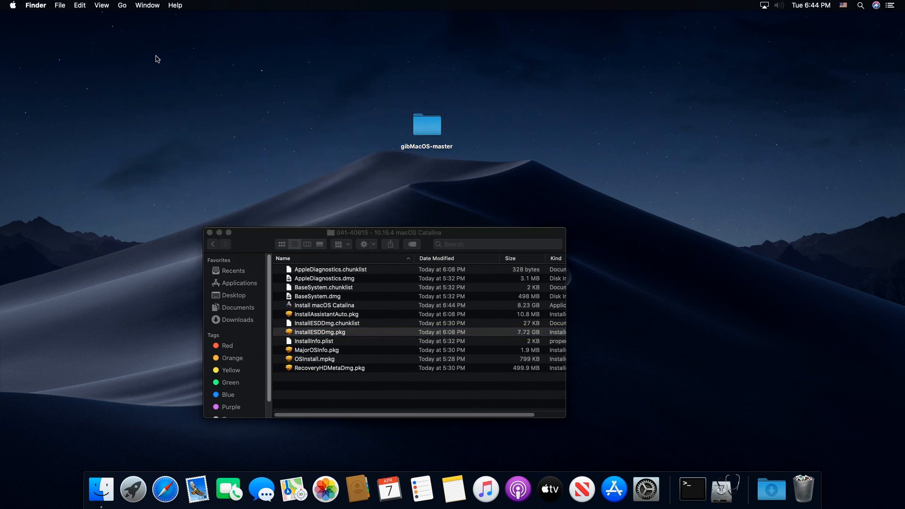
pyautogui.click(245, 287)
pyautogui.moveTo(316, 233); pyautogui.dragTo(144, 34)
# - Open gibMacOS-master from the desktop in a second window and go to the 10.15.4 macOS Catalina folder in macOS Downloads/publicrelease
pyautogui.click(440, 124)
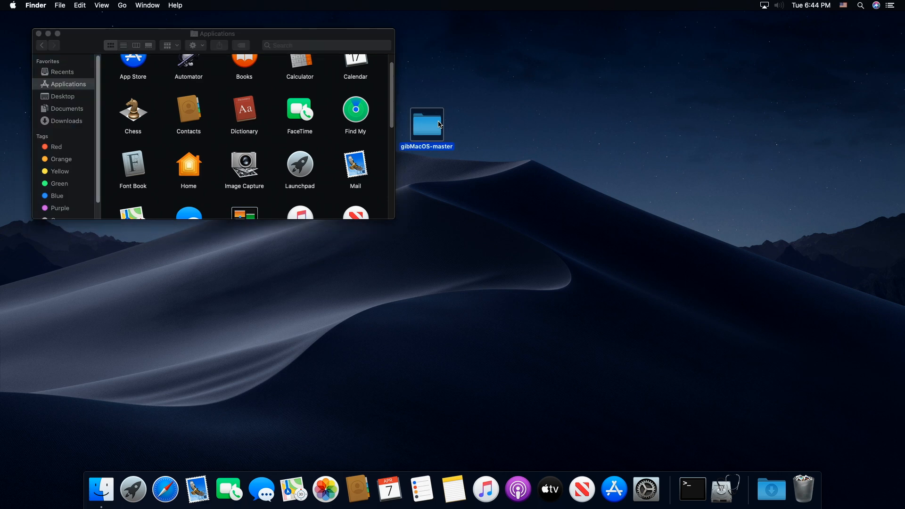
pyautogui.doubleClick(440, 124)
pyautogui.click(320, 322)
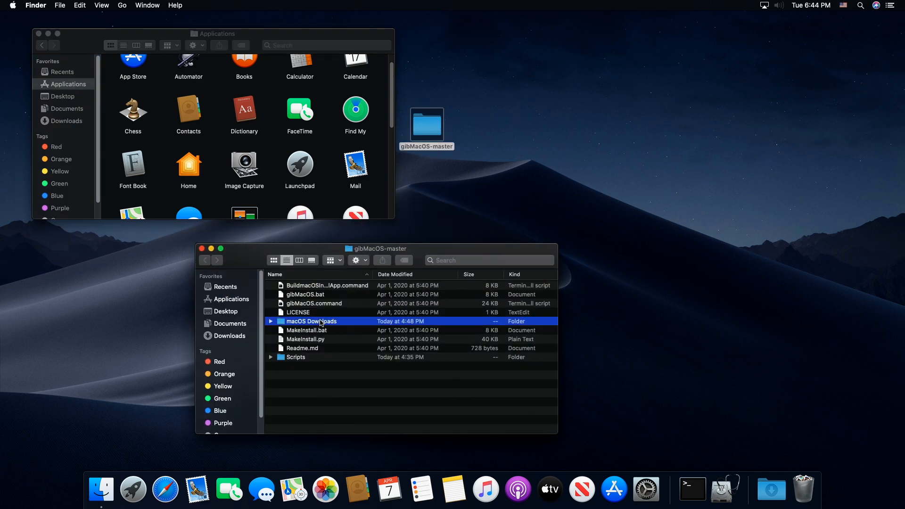
pyautogui.doubleClick(320, 323)
pyautogui.doubleClick(323, 288)
pyautogui.click(324, 289)
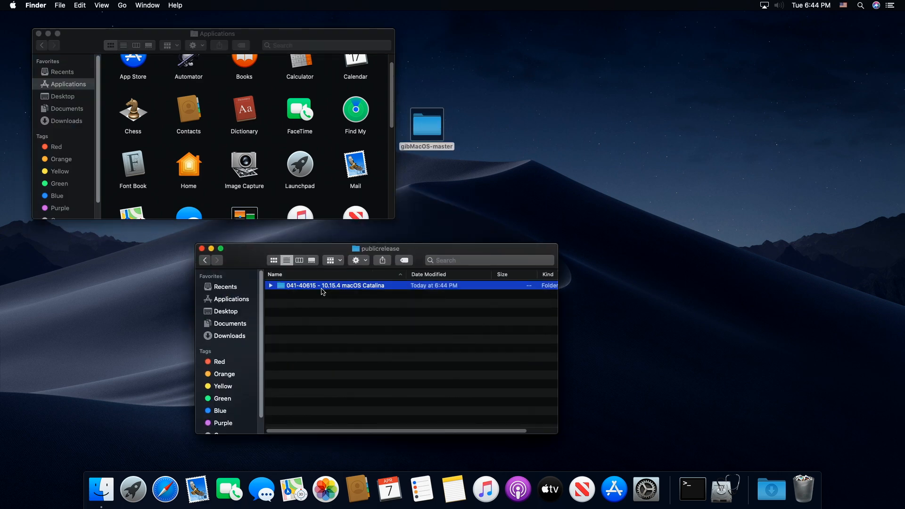
pyautogui.doubleClick(322, 288)
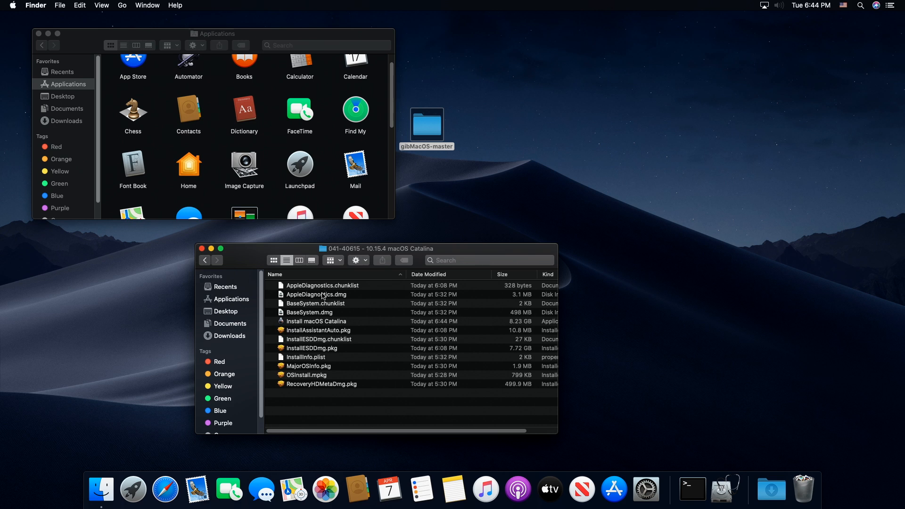
# - Copy the Install macOS Catalina app from the 10.15.4 macOS Catalina folder into the Applications folder
pyautogui.click(318, 324)
pyautogui.rightClick(317, 324)
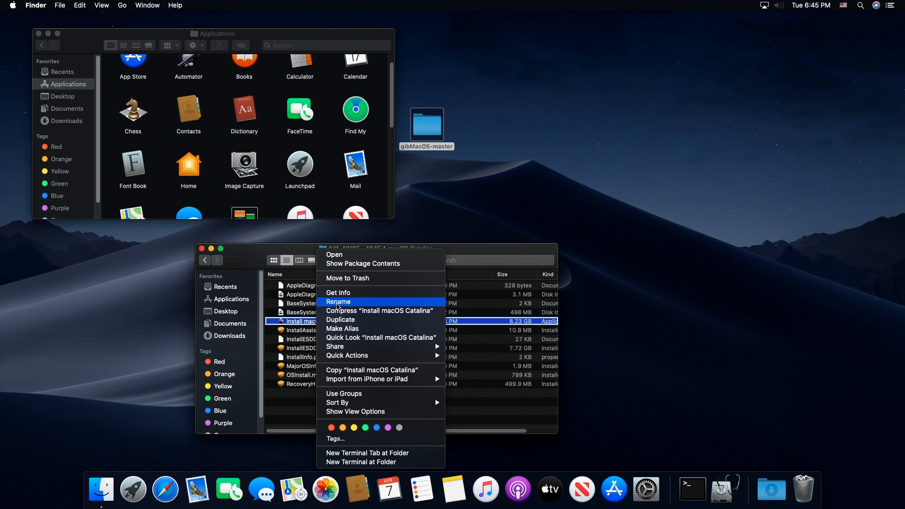
pyautogui.click(347, 370)
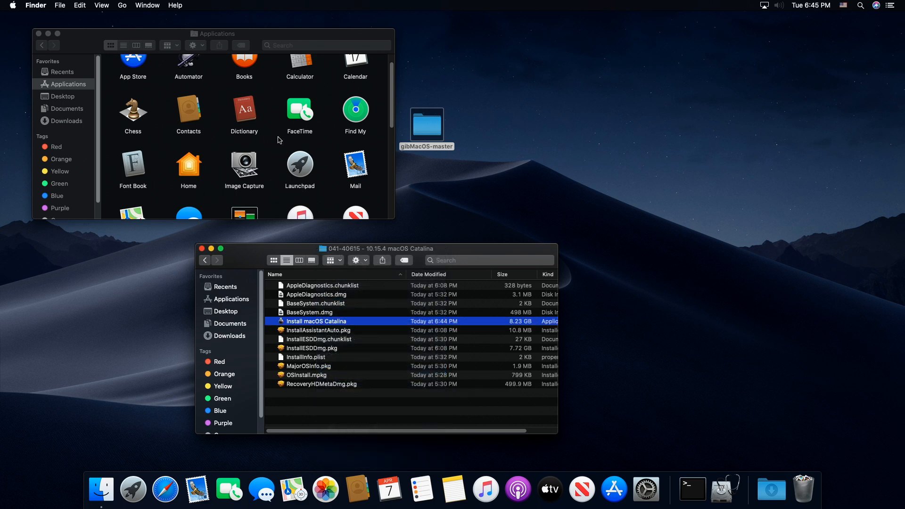
pyautogui.click(278, 138)
pyautogui.rightClick(278, 138)
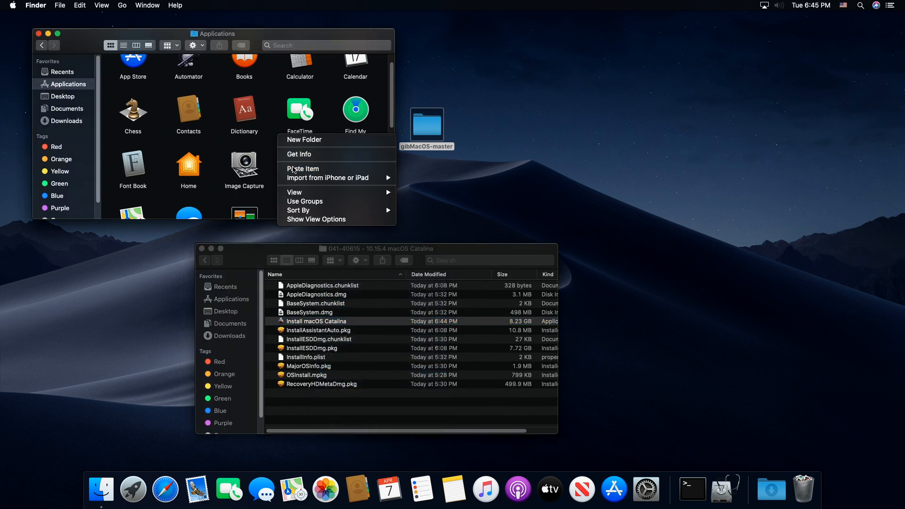
pyautogui.click(290, 168)
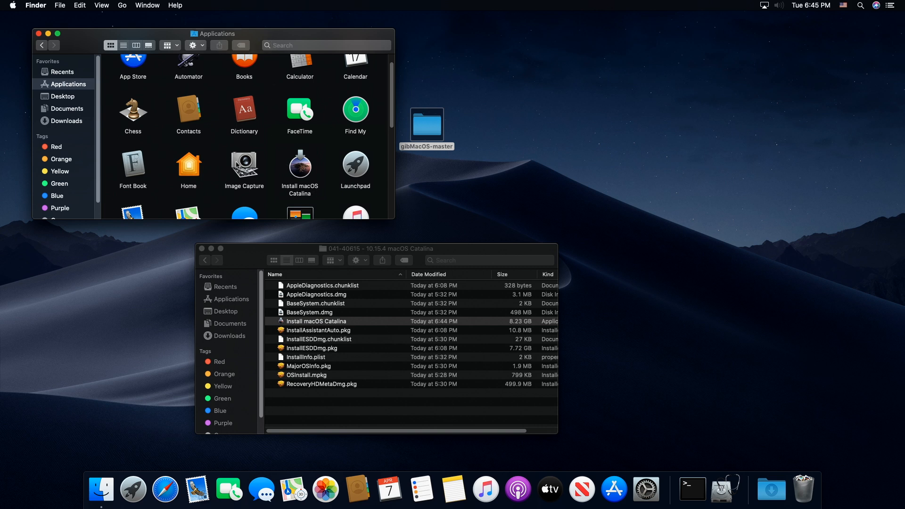
# - Close the 10.15.4 macOS Catalina and Applications Finder windows
pyautogui.click(201, 250)
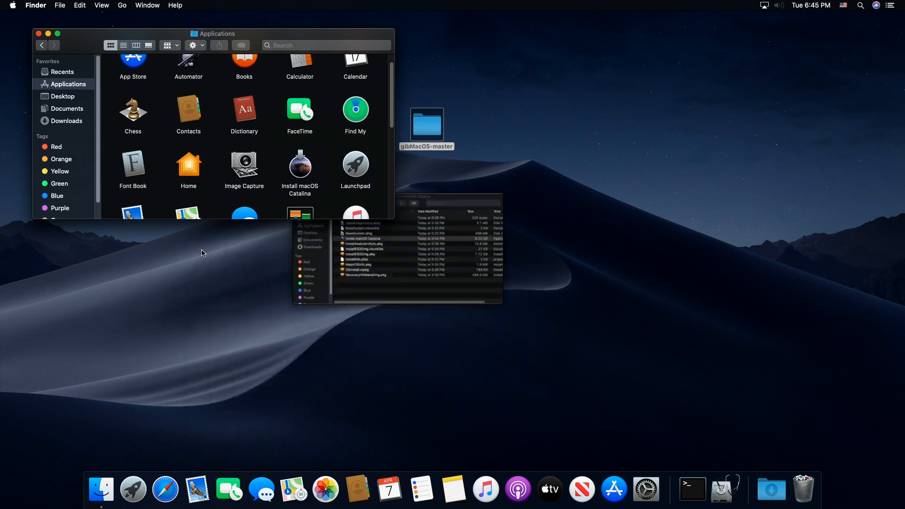
pyautogui.click(39, 34)
pyautogui.click(153, 81)
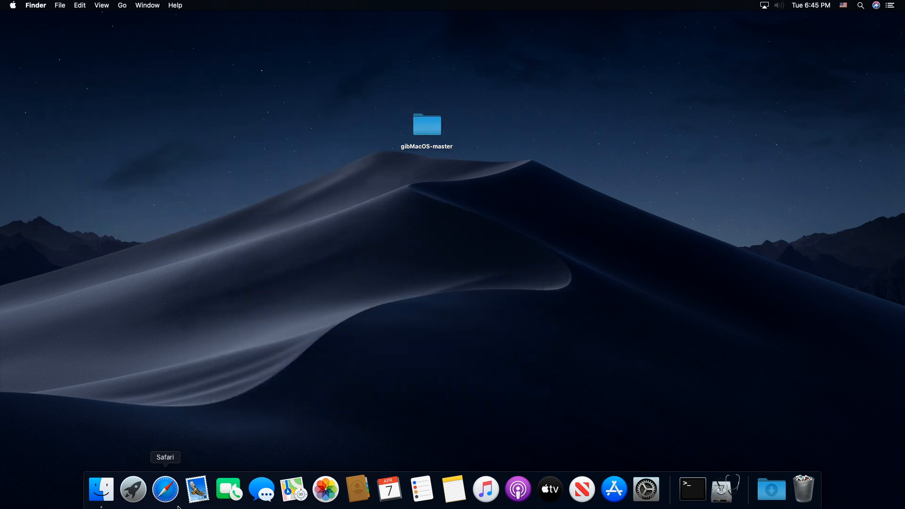
# - Switch to Safari and search Google for "make a usb bootable mac"
pyautogui.click(173, 498)
pyautogui.click(612, 113)
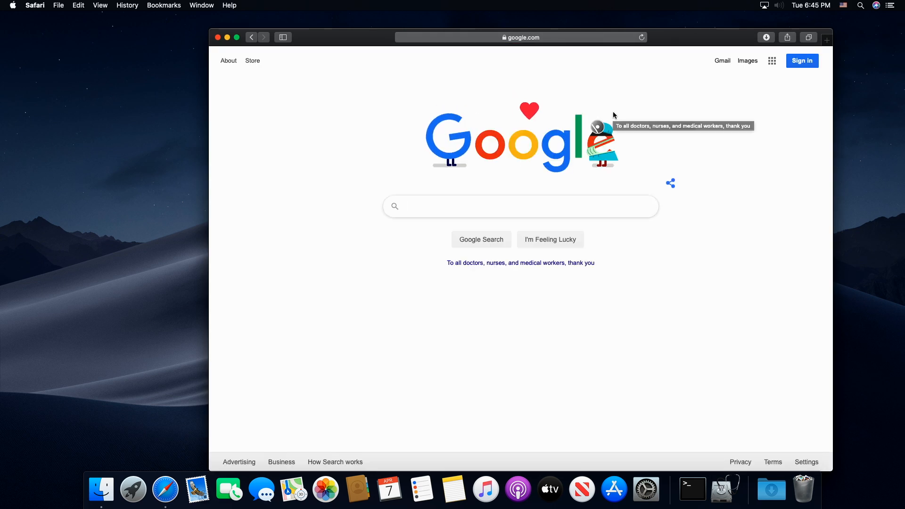
pyautogui.write('make a ')
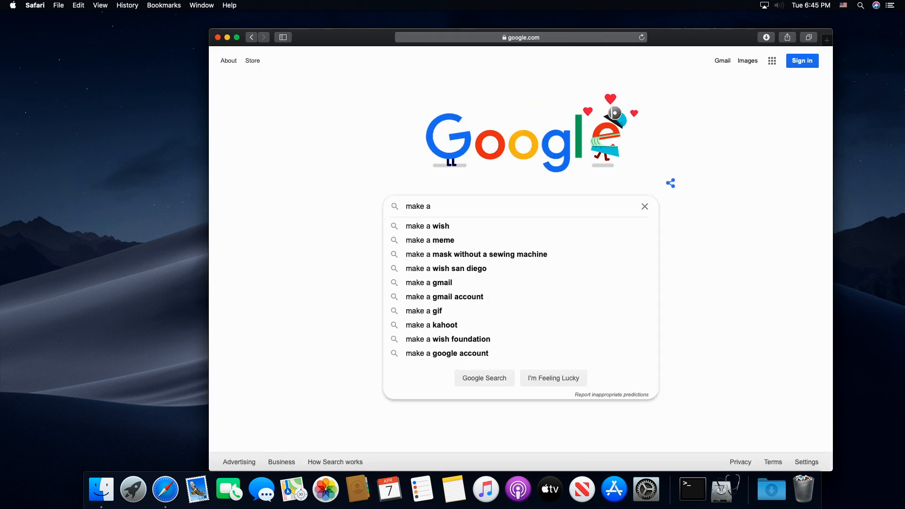
pyautogui.write('usb b')
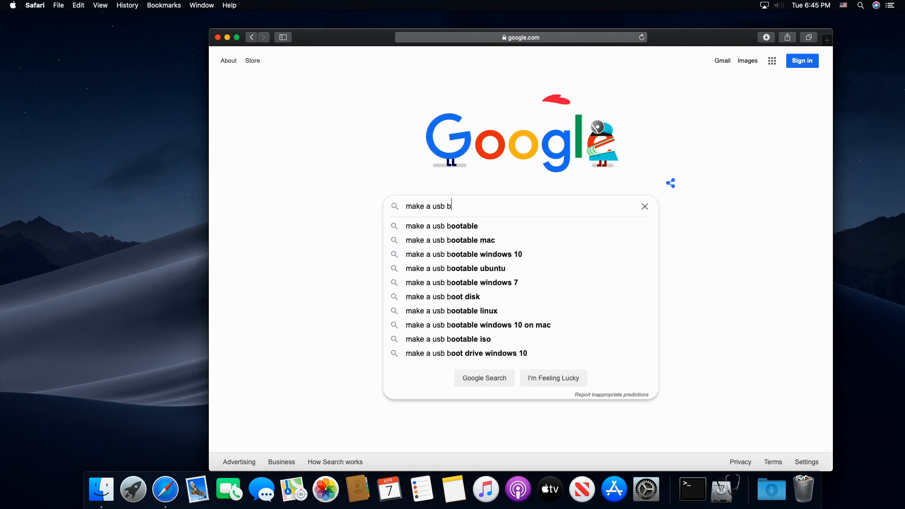
pyautogui.click(490, 241)
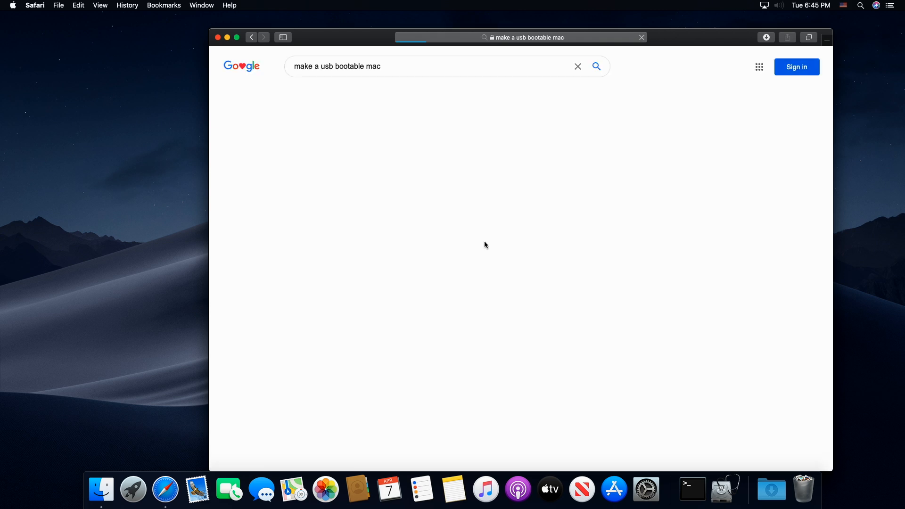
# - Open Apple Support's "How to create a bootable installer for macOS" article and go to the Catalina createinstallmedia command
pyautogui.scroll(-1, 475, 262)
pyautogui.scroll(-3, 475, 261)
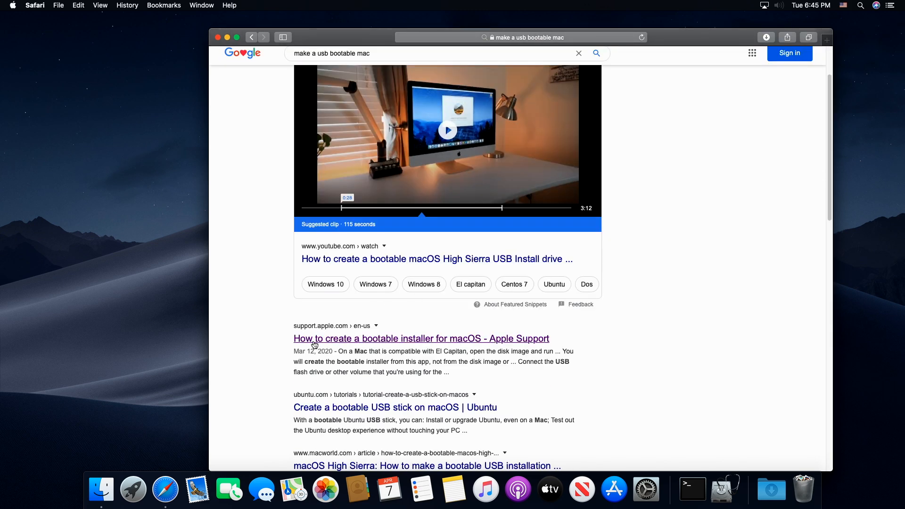
pyautogui.click(353, 339)
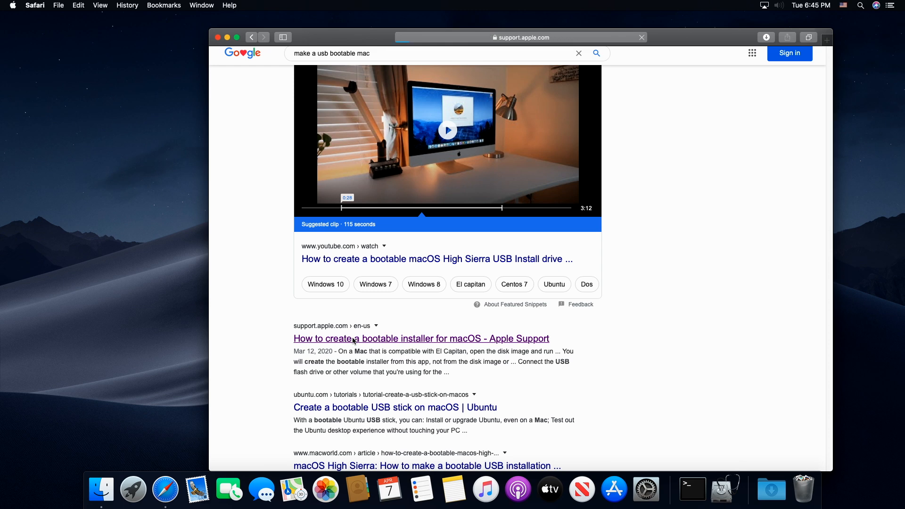
pyautogui.scroll(-2, 411, 340)
pyautogui.scroll(-8, 411, 340)
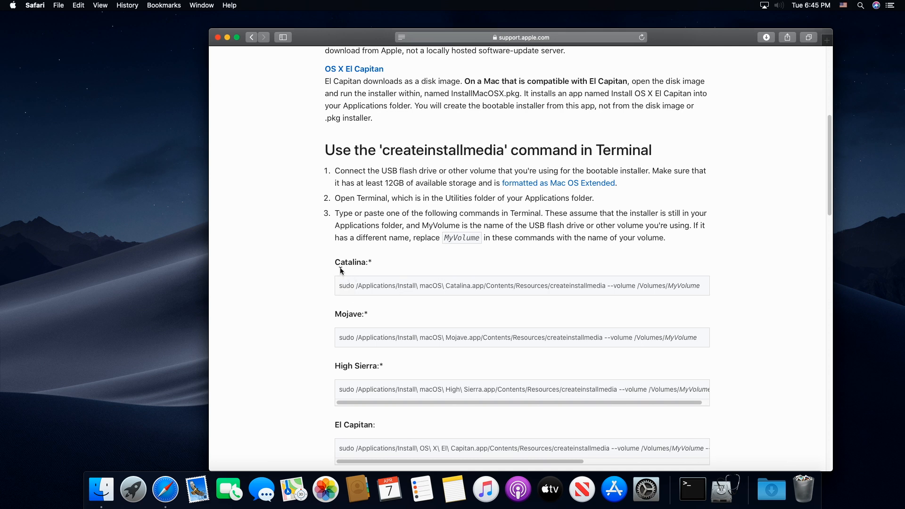
# - Copy the Catalina createinstallmedia command up to "/Volumes/", leaving out MyVolume, and quit Safari
pyautogui.moveTo(340, 285); pyautogui.dragTo(664, 288)
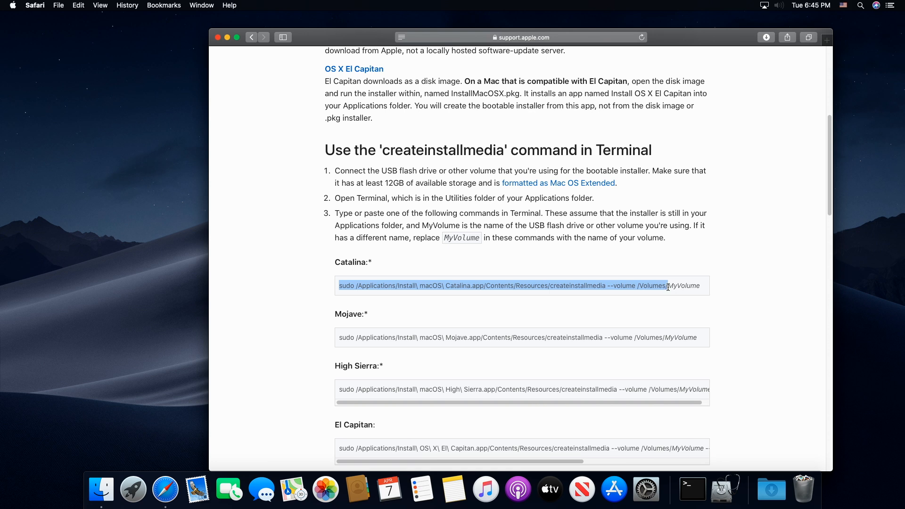
pyautogui.rightClick(631, 284)
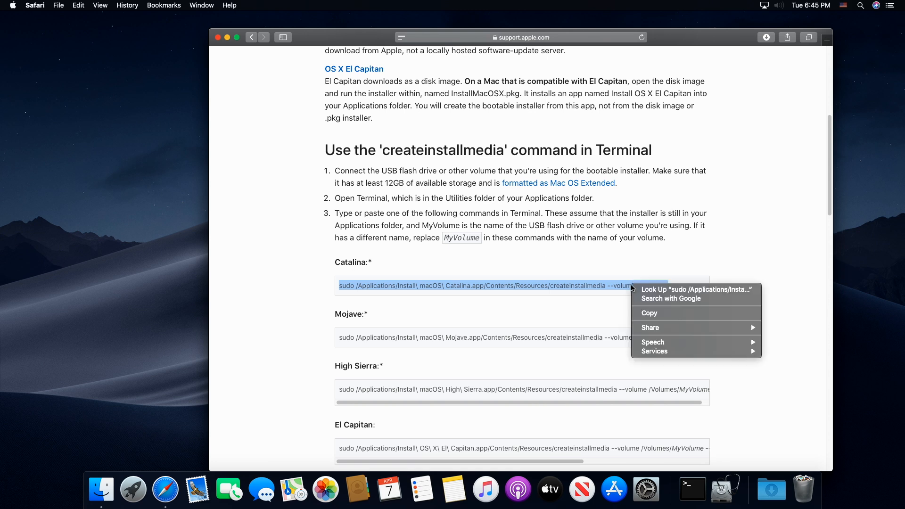
pyautogui.click(645, 310)
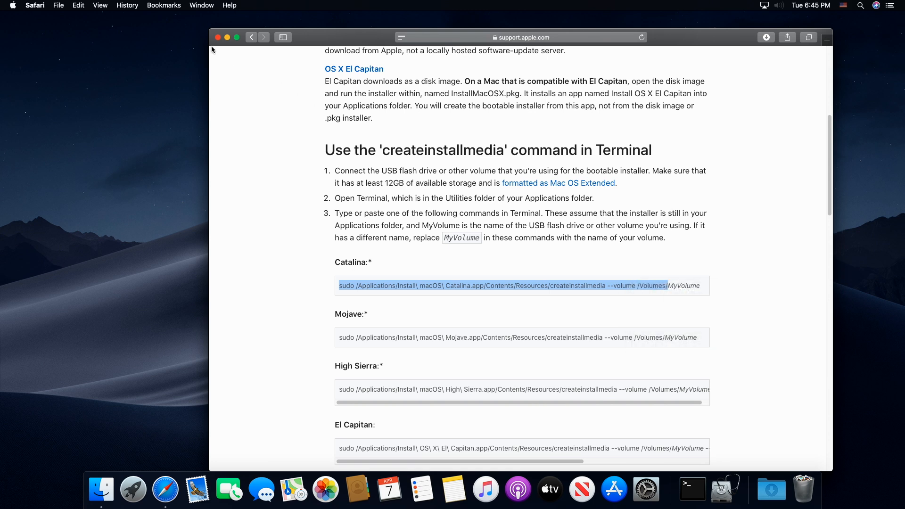
pyautogui.click(239, 69)
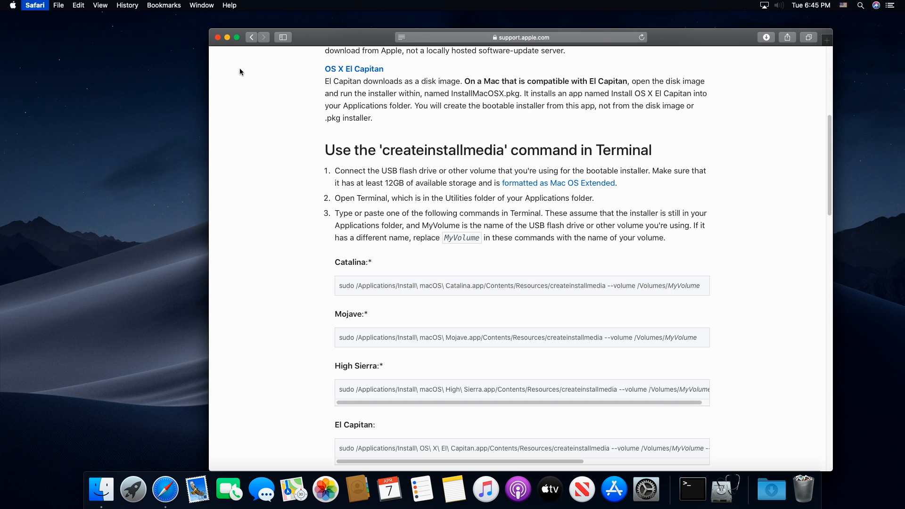
pyautogui.press('super+h')
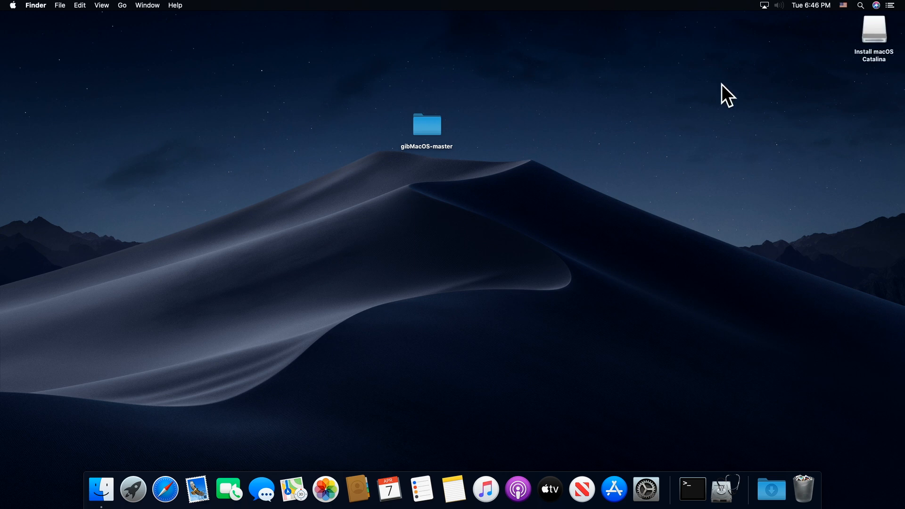
# - Open Disk Utility from the Utilities folder in Finder
pyautogui.click(123, 7)
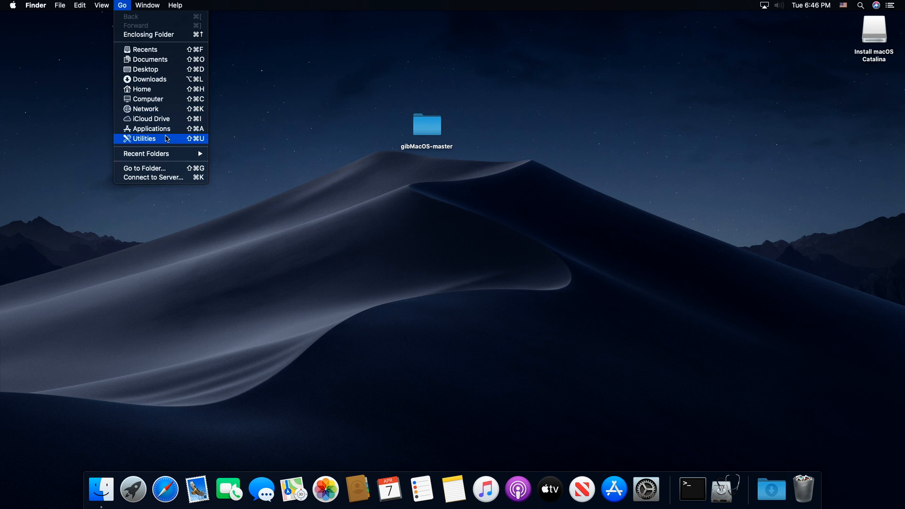
pyautogui.click(167, 139)
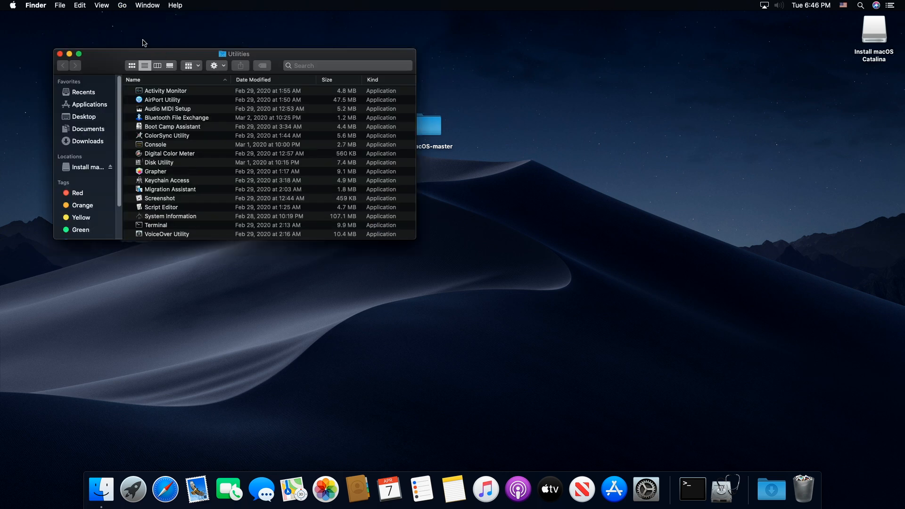
pyautogui.doubleClick(162, 163)
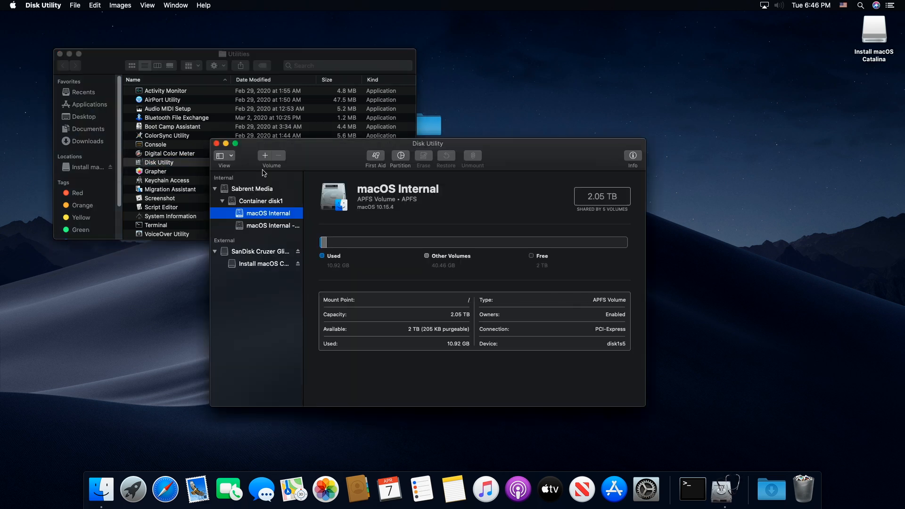
# - Set the Disk Utility device list to volumes only and switch it back to all devices
pyautogui.click(231, 162)
pyautogui.click(252, 151)
pyautogui.click(234, 156)
pyautogui.click(237, 181)
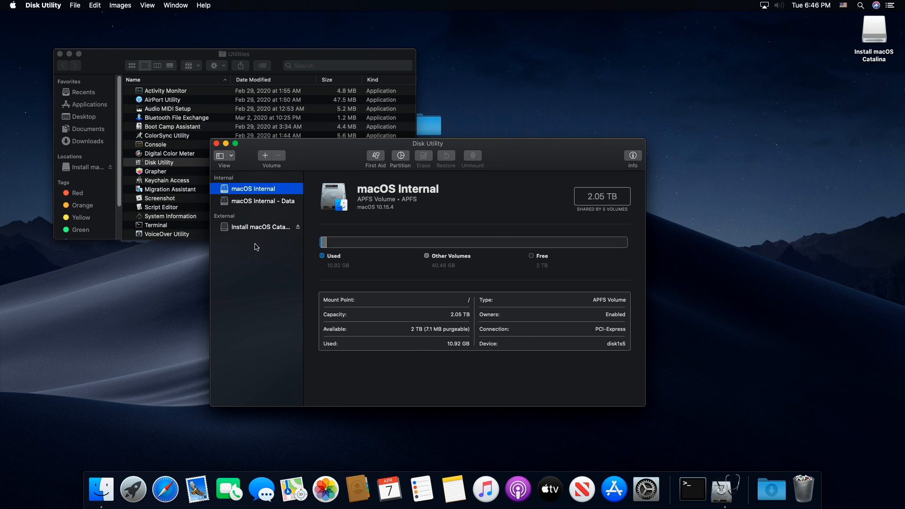
pyautogui.click(231, 157)
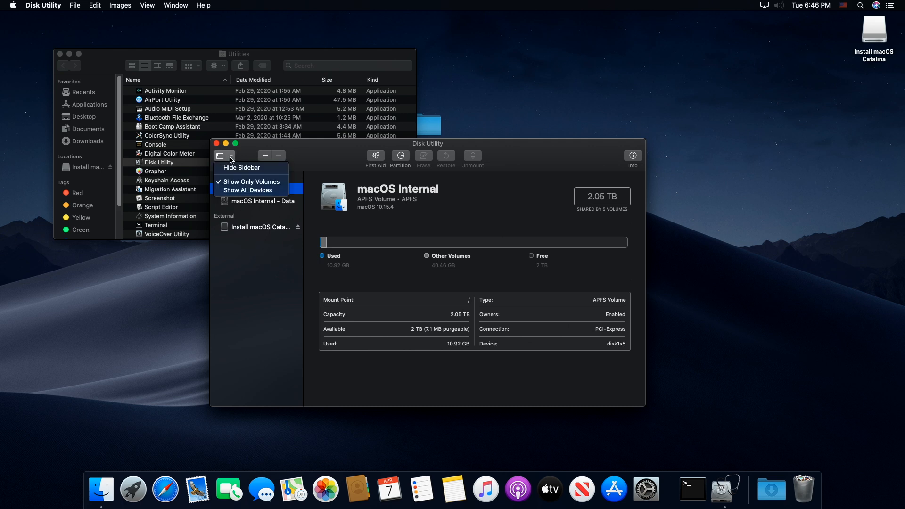
pyautogui.click(235, 191)
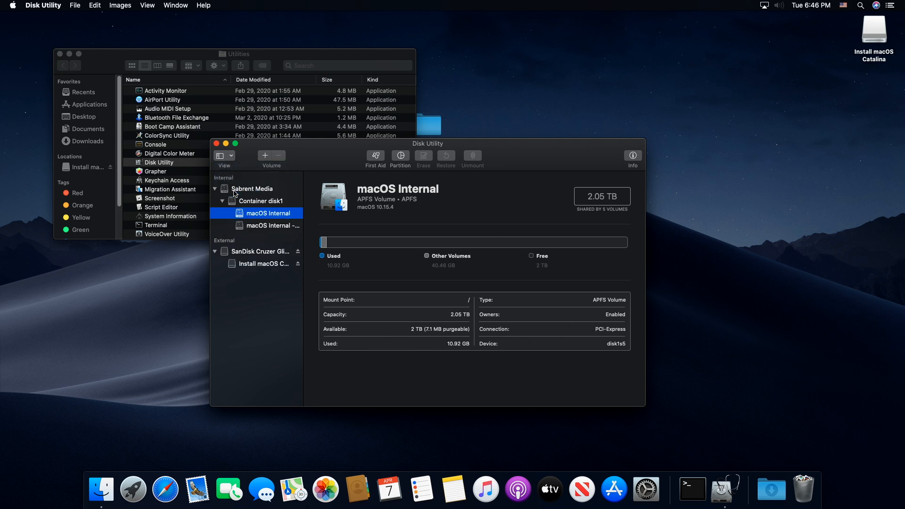
# - Erase SanDisk Cruzer Glide Media as USB with Mac OS Extended (Journaled) and GUID Partition Map, and close Disk Utility
pyautogui.click(267, 254)
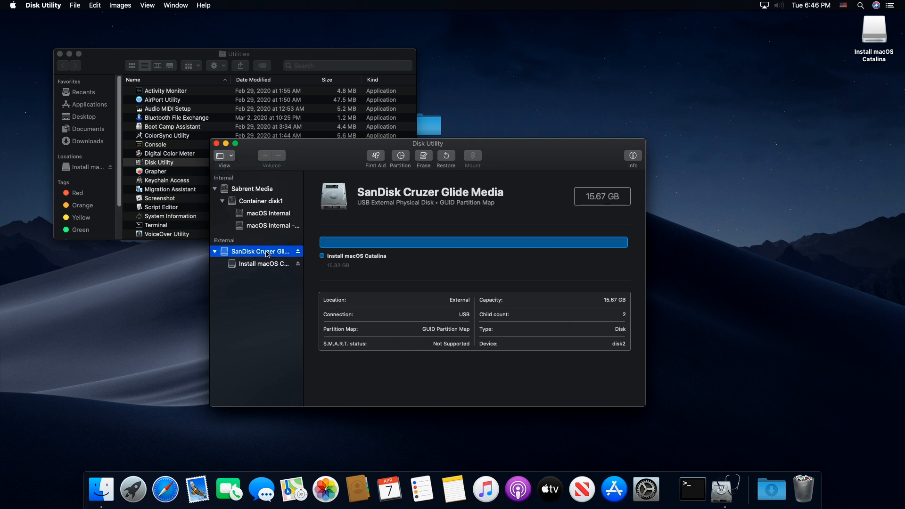
pyautogui.click(424, 156)
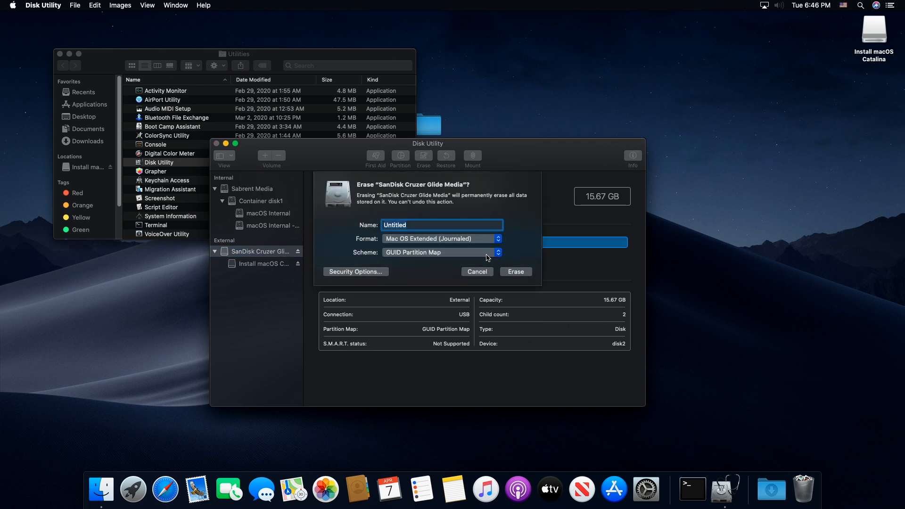
pyautogui.write('USB')
pyautogui.click(516, 271)
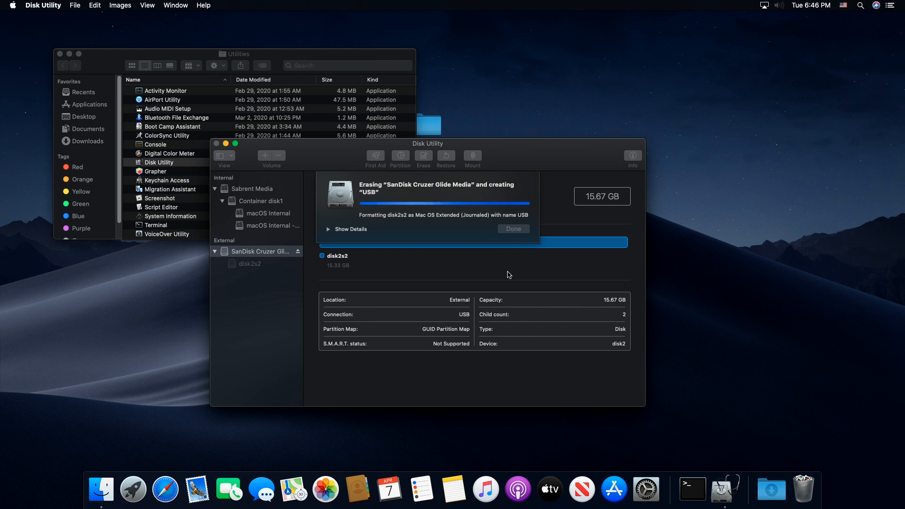
pyautogui.click(516, 230)
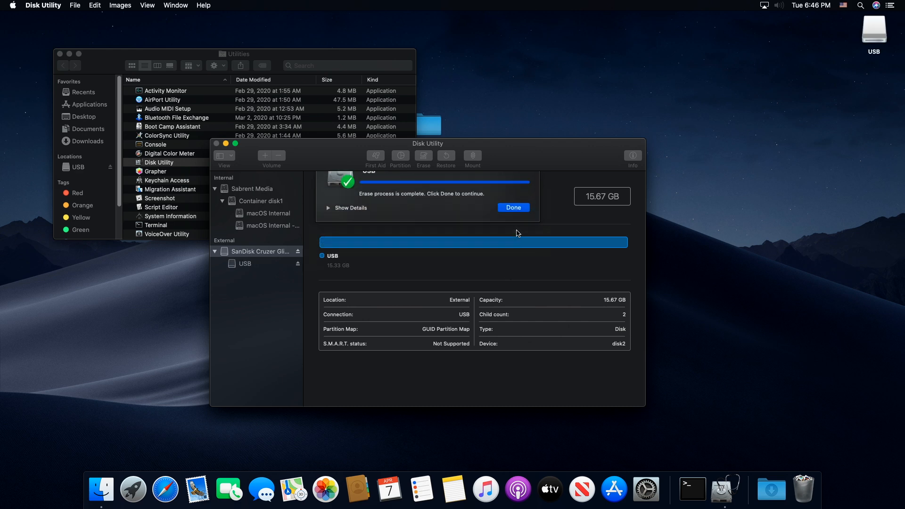
pyautogui.click(216, 144)
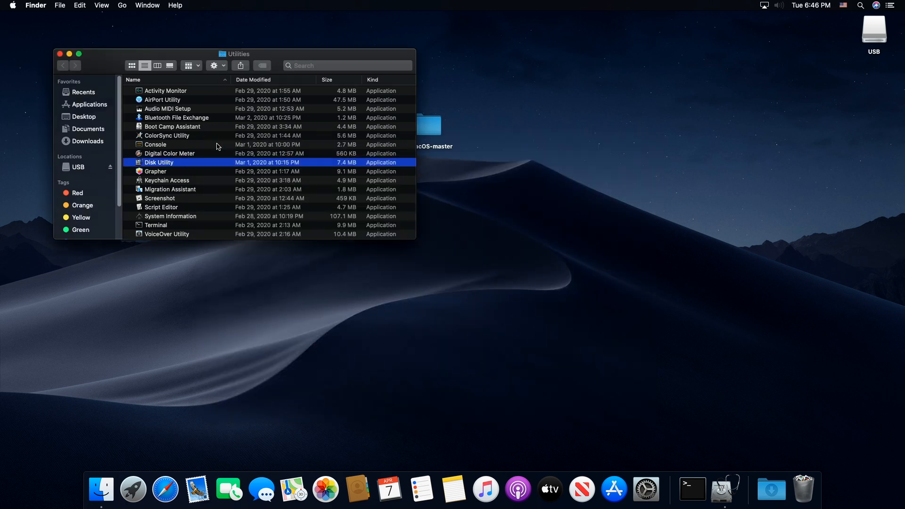
# - Find and open Terminal through Spotlight and paste the copied createinstallmedia command at the prompt
pyautogui.click(859, 5)
pyautogui.write('terminal')
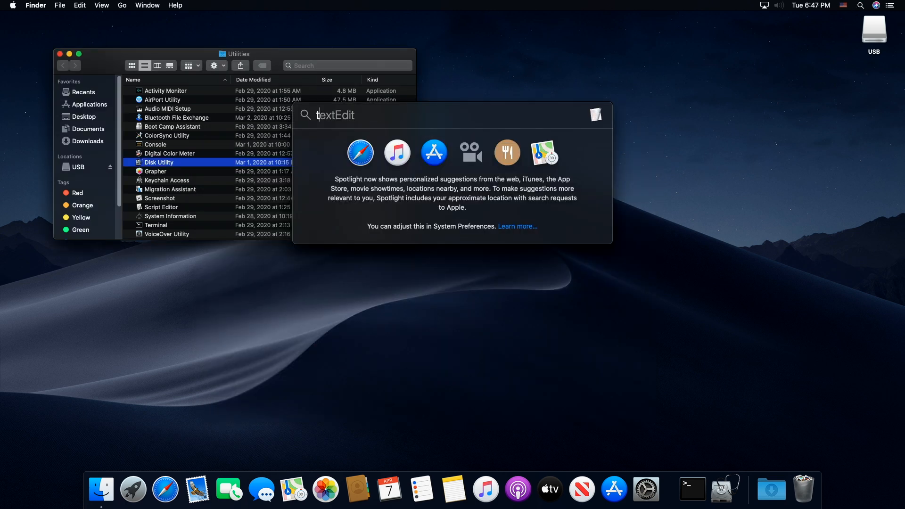
pyautogui.press('Return')
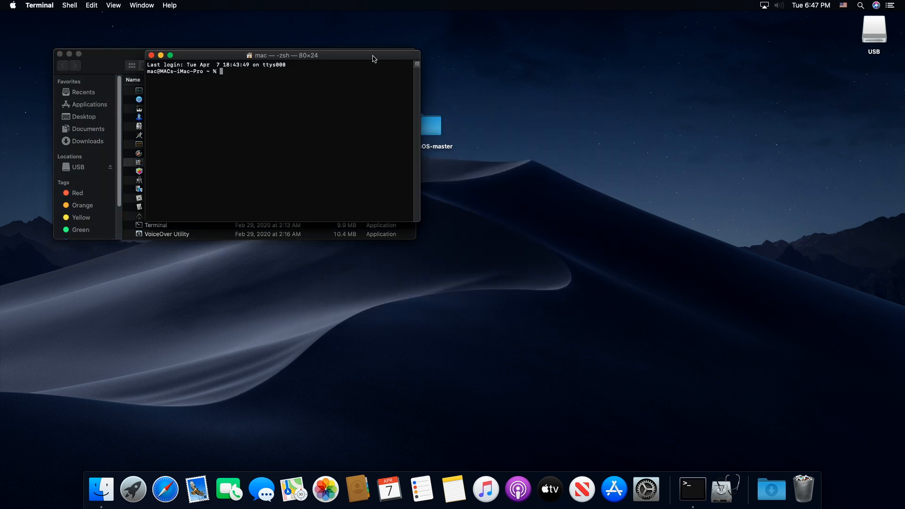
pyautogui.rightClick(364, 106)
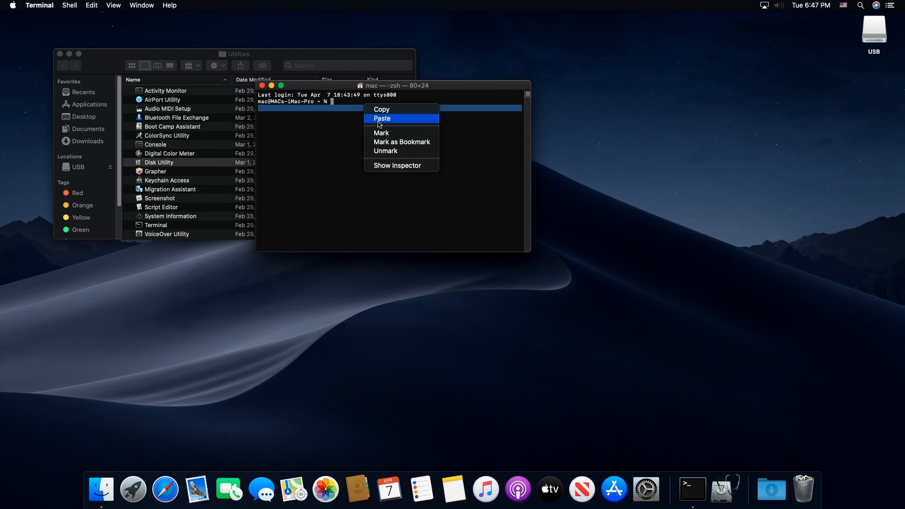
pyautogui.click(382, 119)
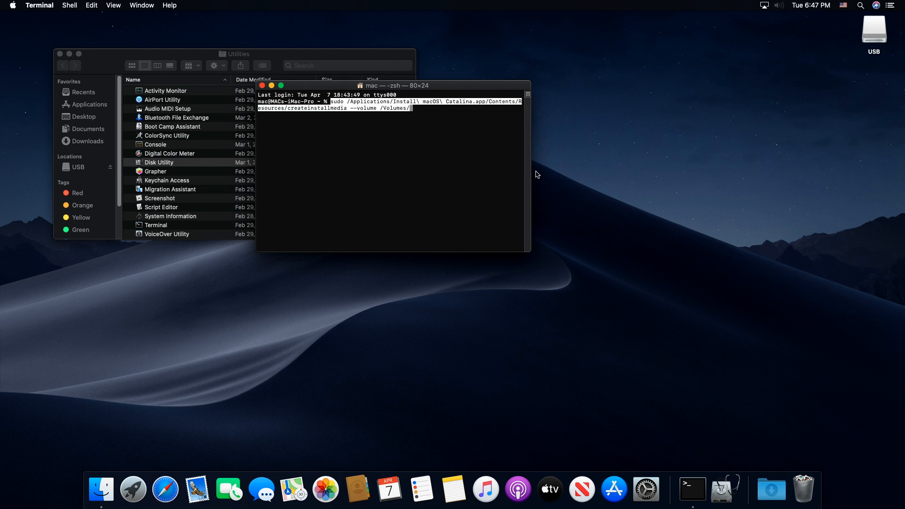
pyautogui.press('Right')
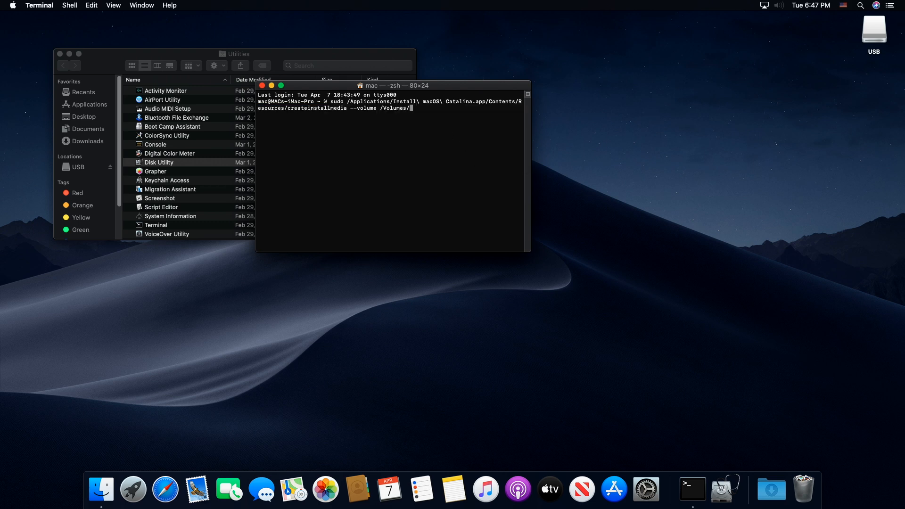
# - Complete the command with the volume name USB, run it with the account password, and confirm erasing the volume with y
pyautogui.moveTo(873, 27); pyautogui.dragTo(626, 73)
pyautogui.click(412, 111)
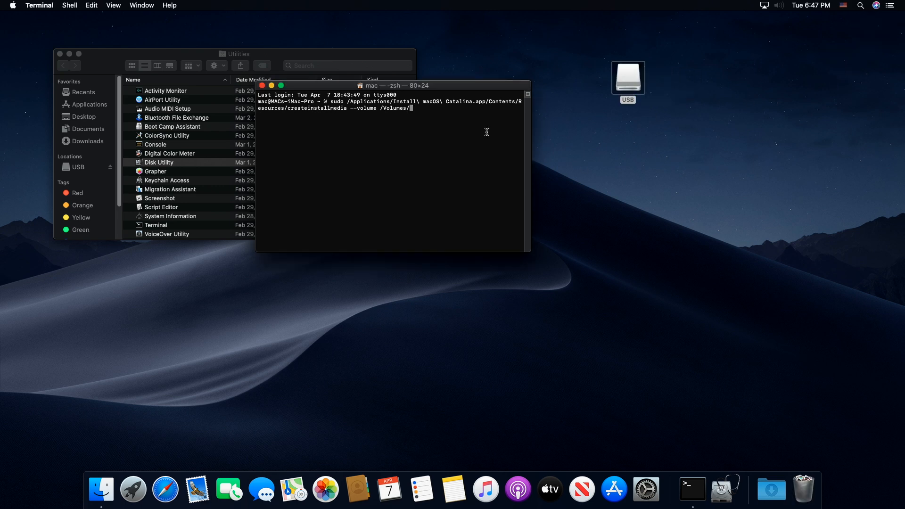
pyautogui.write('USB')
pyautogui.press('Return')
pyautogui.press('Return')
pyautogui.write('y')
pyautogui.press('Return')
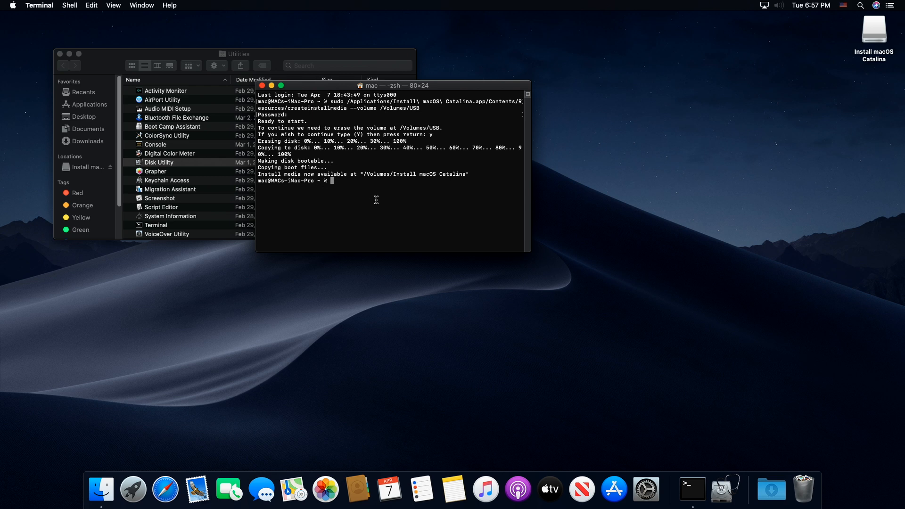
# - Quit Terminal and move the Install macOS Catalina drive beside the gibMacOS-master folder on the desktop
pyautogui.click(42, 6)
pyautogui.click(47, 103)
pyautogui.moveTo(880, 33); pyautogui.dragTo(527, 137)
pyautogui.click(520, 206)
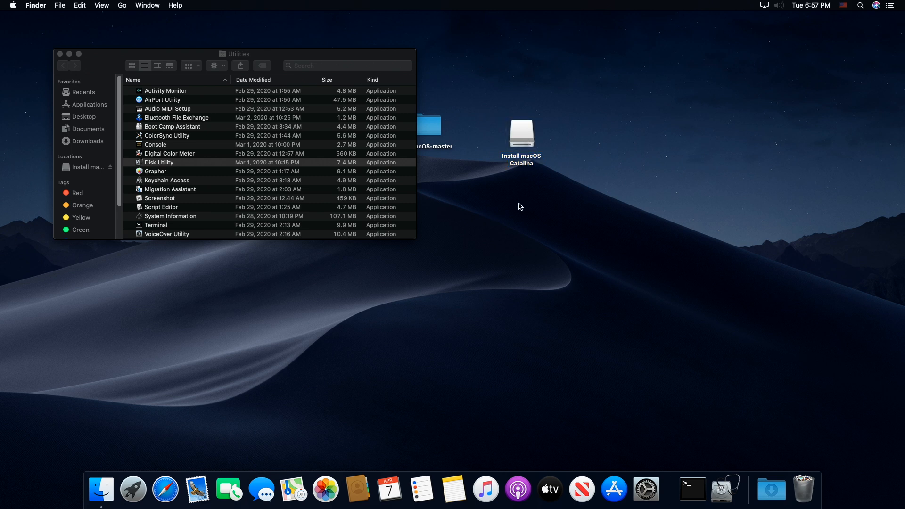
# - Open the Install macOS Catalina drive to check its contents and close its window
pyautogui.doubleClick(527, 144)
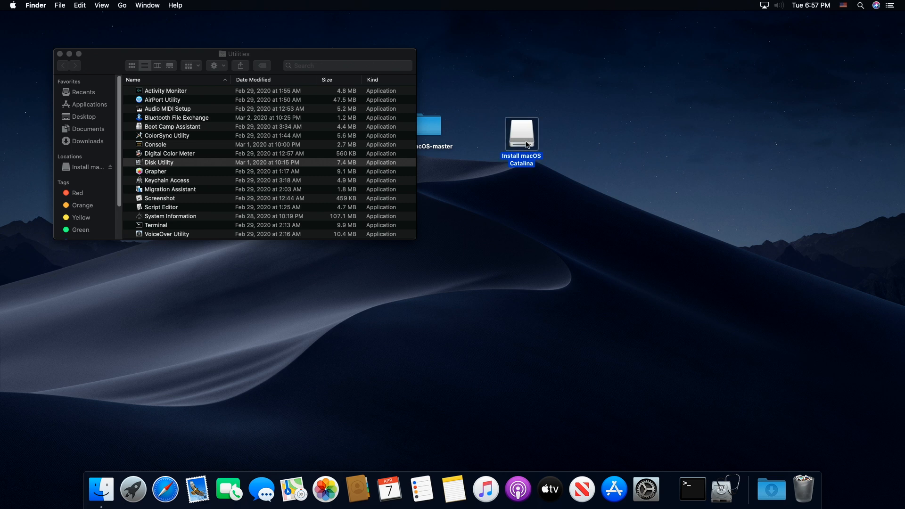
pyautogui.moveTo(337, 69); pyautogui.dragTo(538, 134)
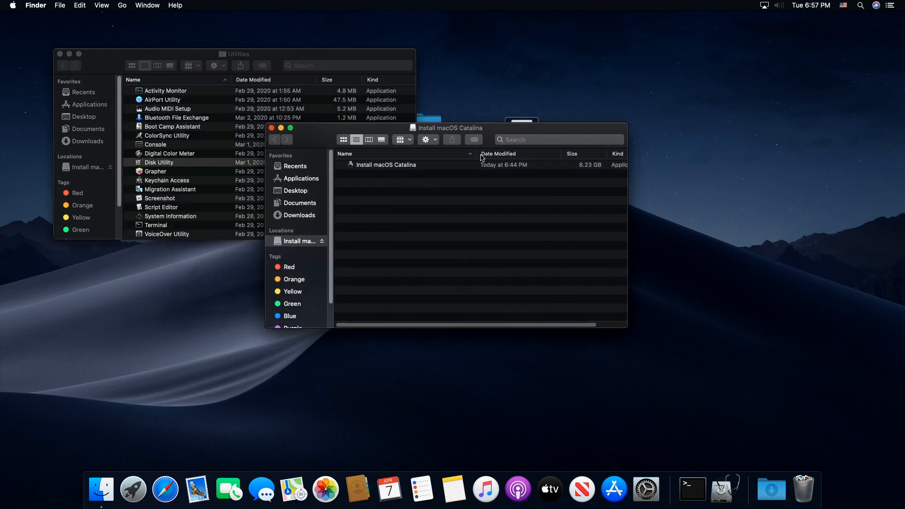
pyautogui.click(271, 128)
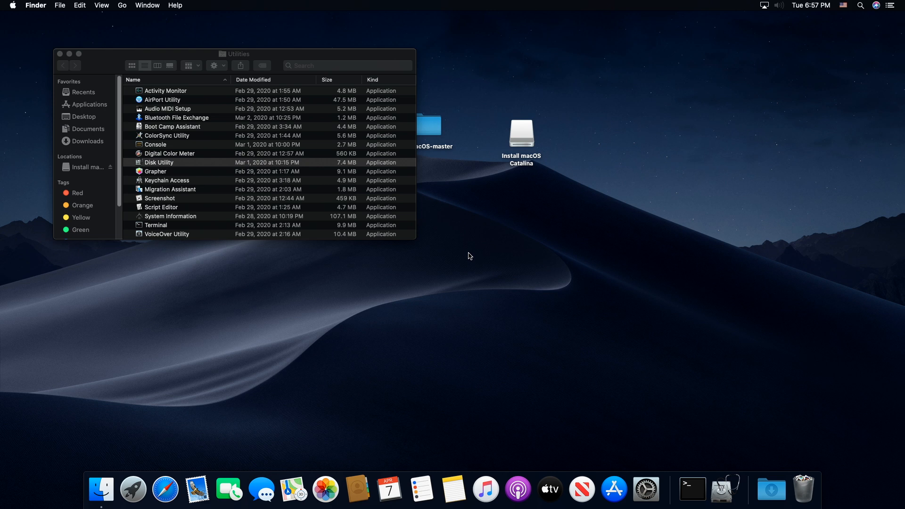